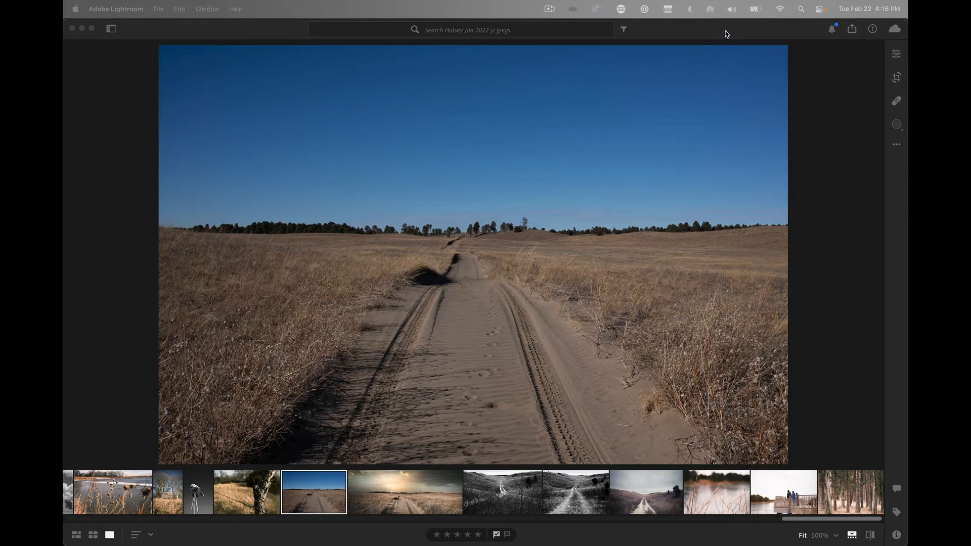
- Brighten the dirt-road photo by setting its exposure to +0.52 and its whites to +45
left_click(897, 56)
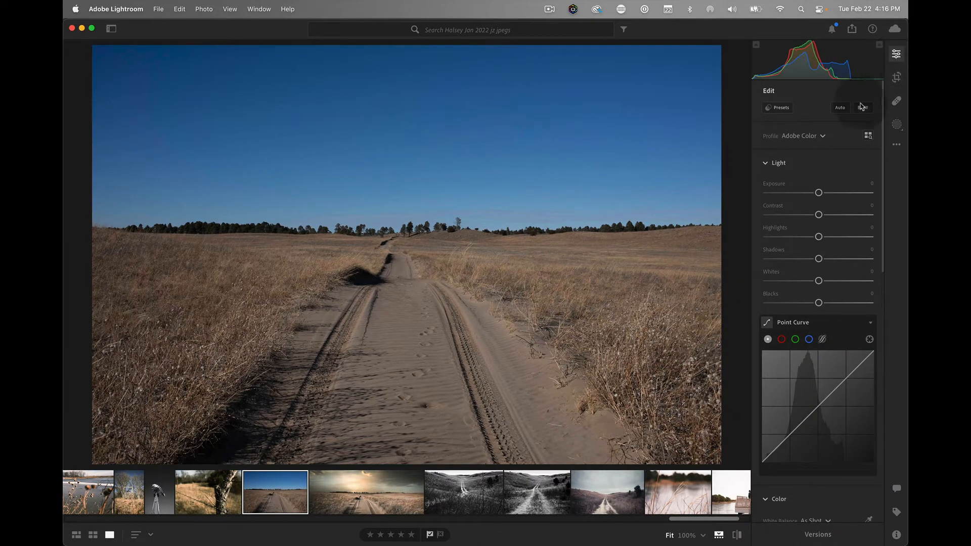
left_click_drag(819, 193, 827, 198)
double_click(818, 195)
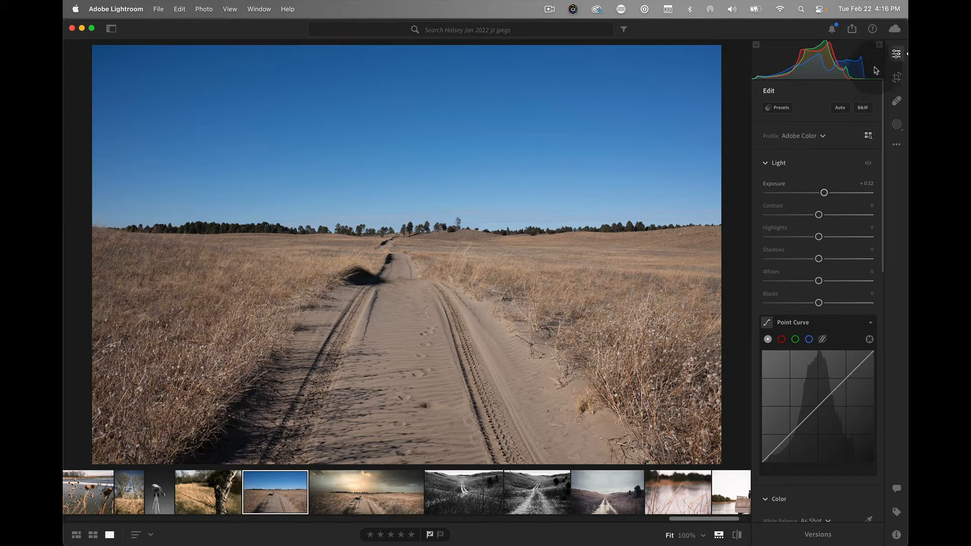
left_click(819, 282)
left_click_drag(821, 284, 842, 283)
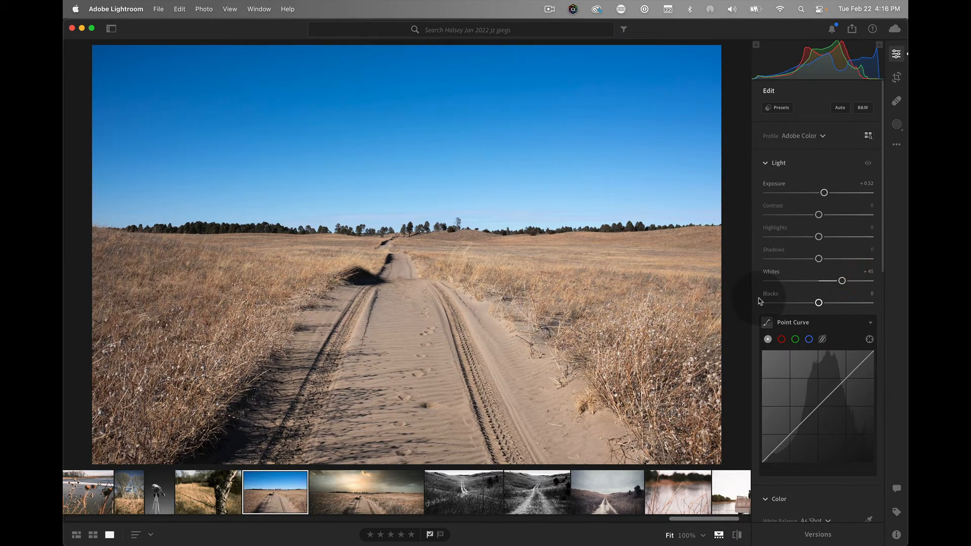
- Warm the photo's white balance by setting the color temperature to 5,942
scroll(789, 278, "down", 3)
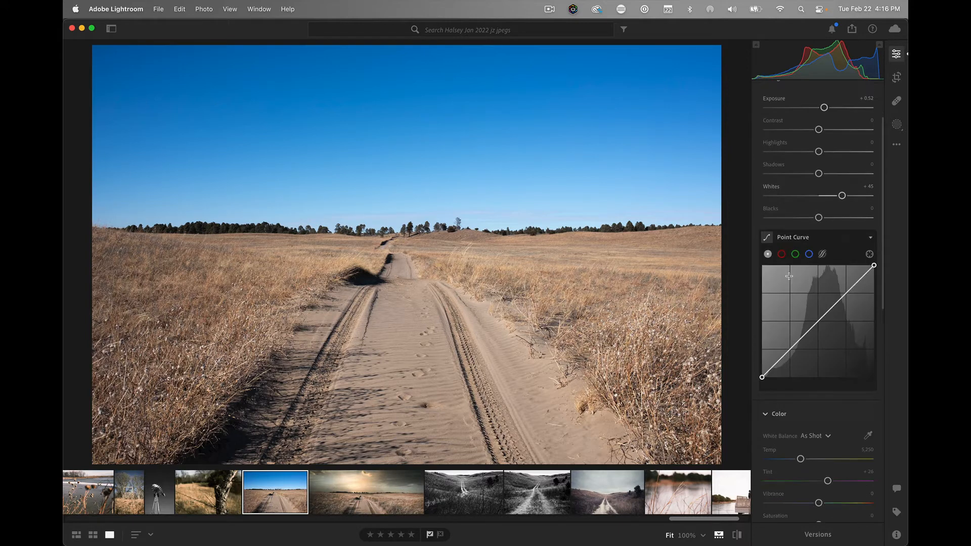
scroll(788, 303, "down", 2)
left_click_drag(800, 410, 807, 412)
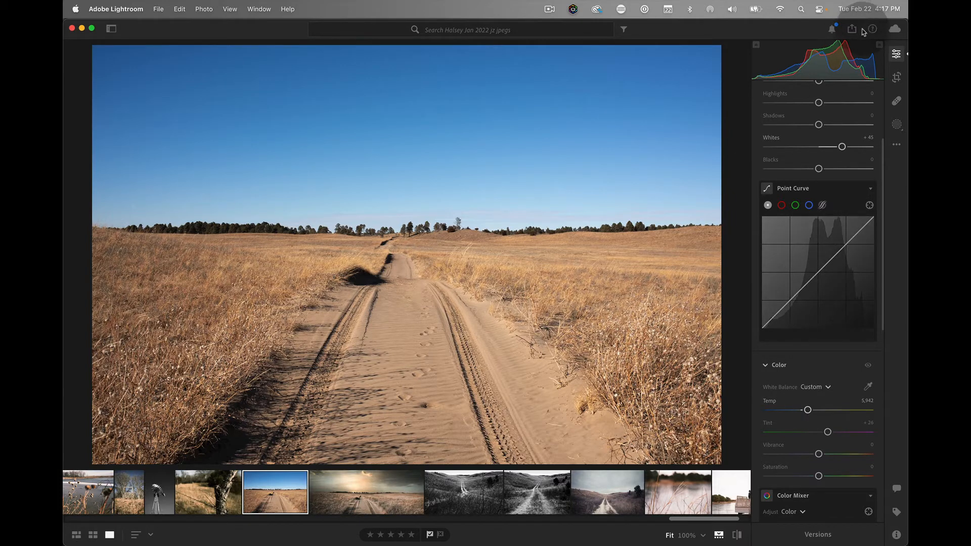
left_click(307, 324)
left_click(313, 316)
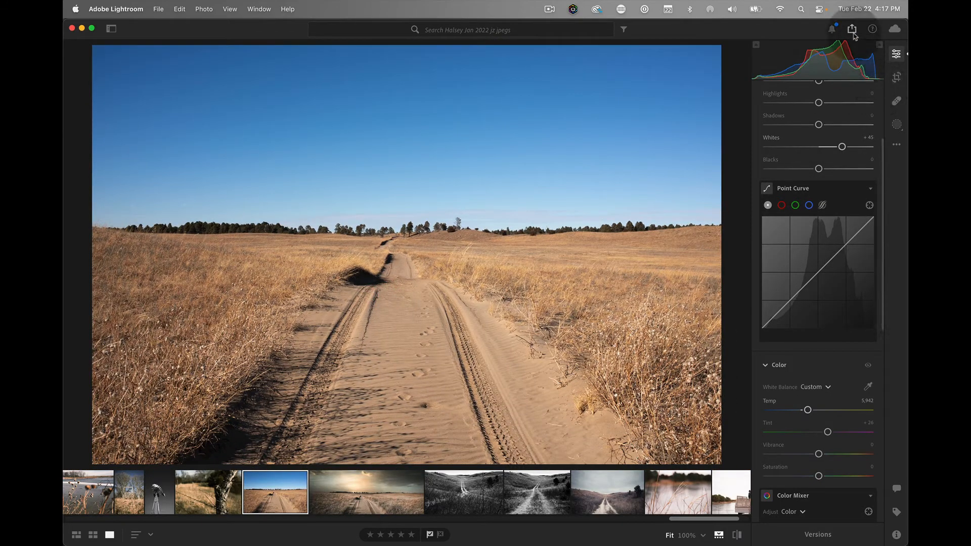
- Export the edited dirt-road photo as a JPG to the Desktop folder
left_click(852, 28)
left_click(787, 133)
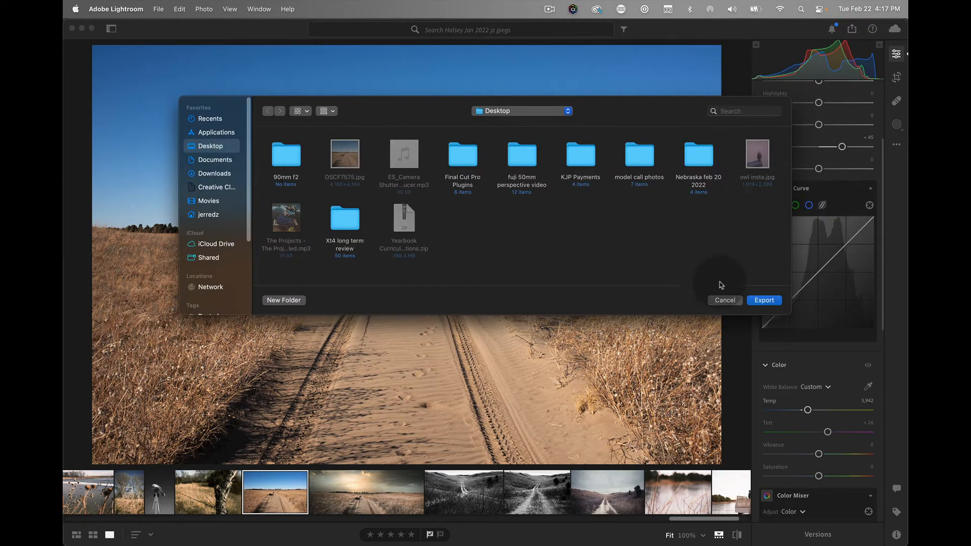
left_click(757, 300)
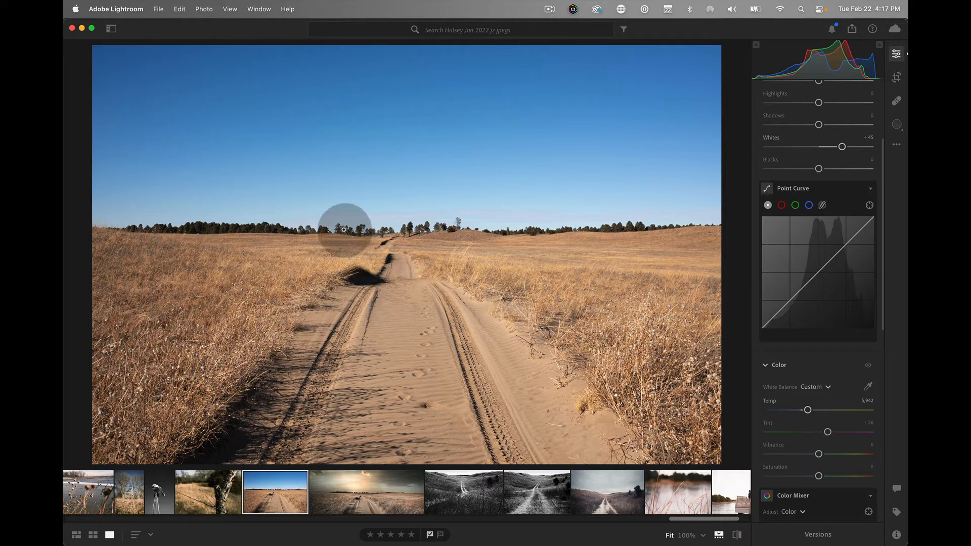
- Switch to Photoshop and open the exported DSCF7575-2.jpg from the Desktop folder
left_click_drag(238, 29, 251, 96)
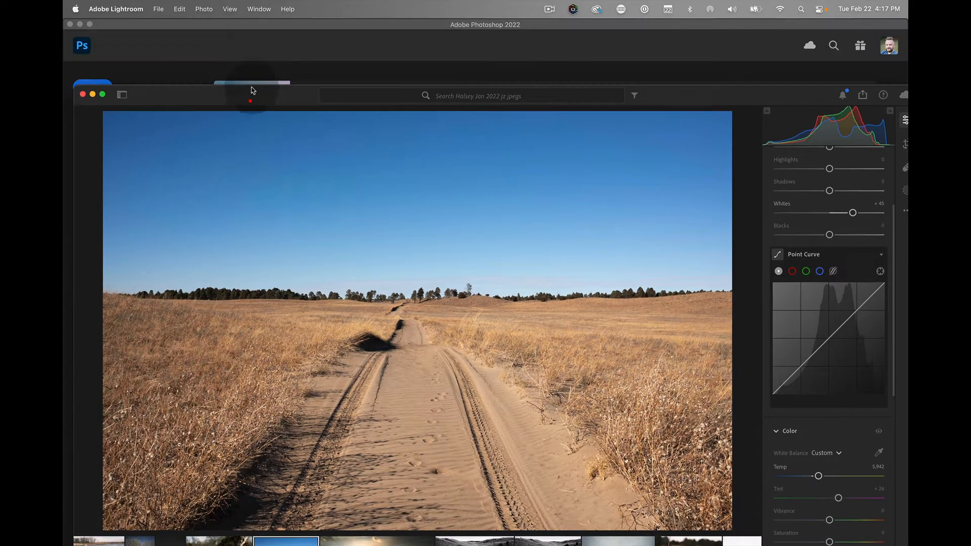
left_click(258, 31)
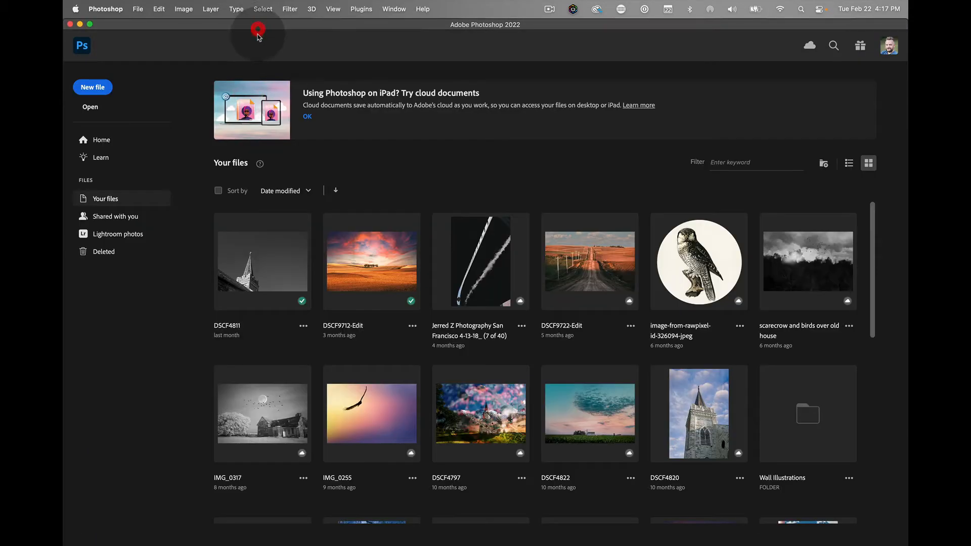
left_click(138, 9)
left_click(153, 35)
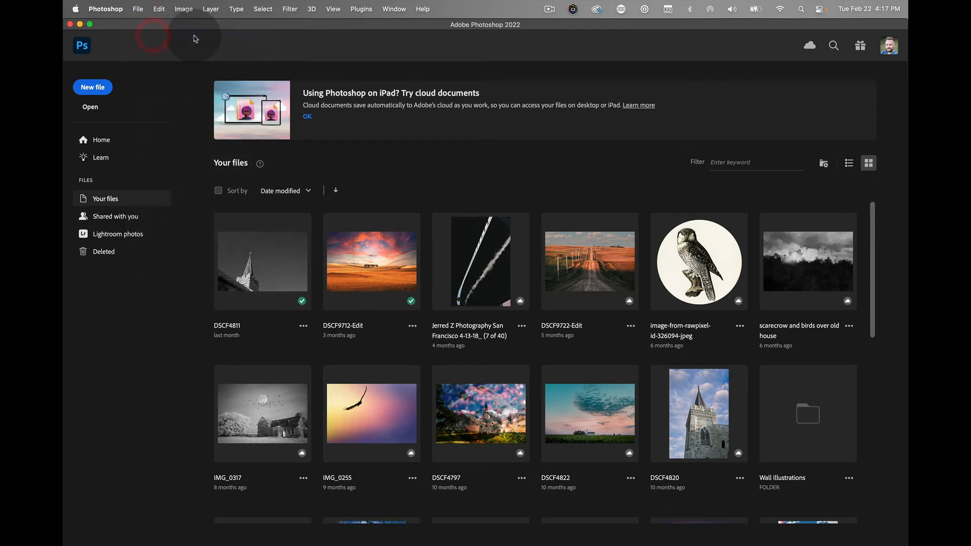
left_click(323, 146)
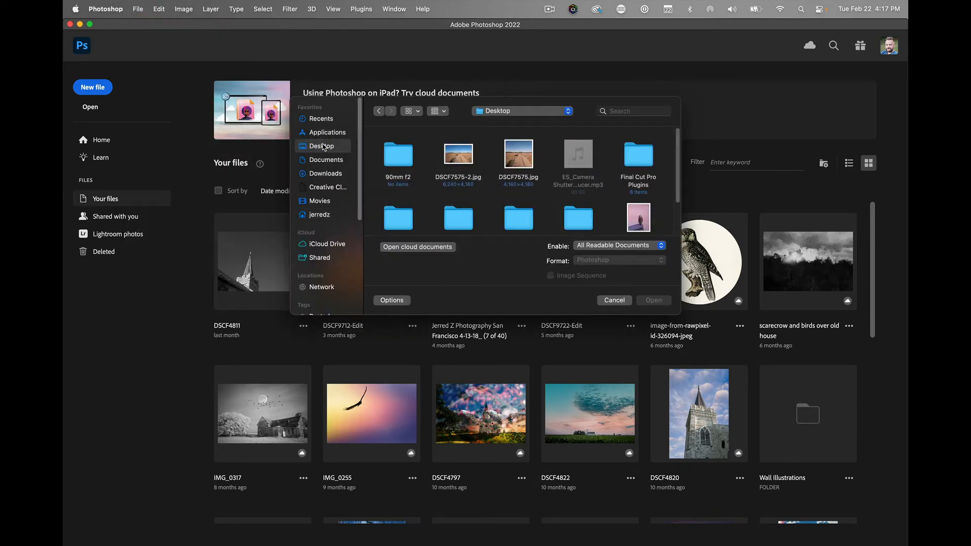
double_click(463, 161)
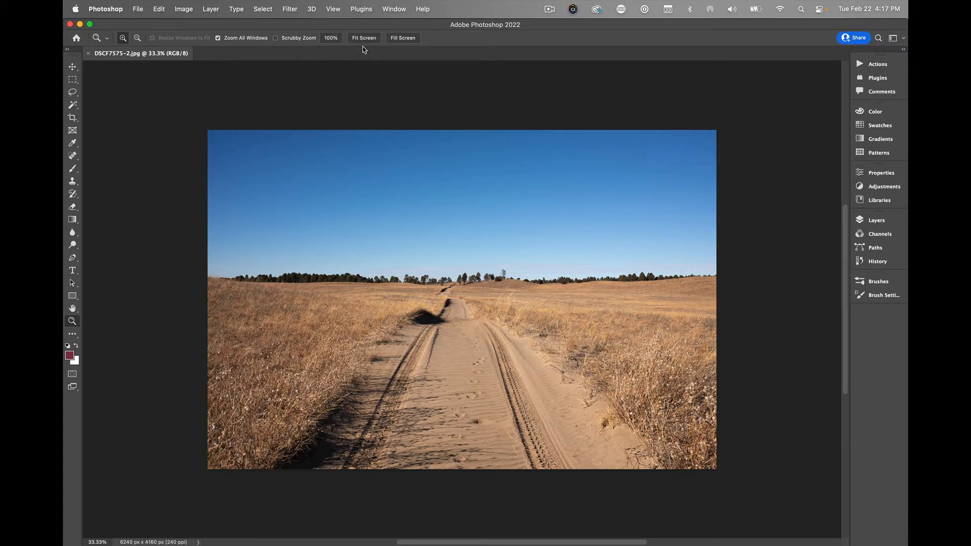
- Set up a 4:5 crop frame spanning the photo's full width and extending above the sky, 6240 x 7800 px
key("super+minus")
key("super+minus")
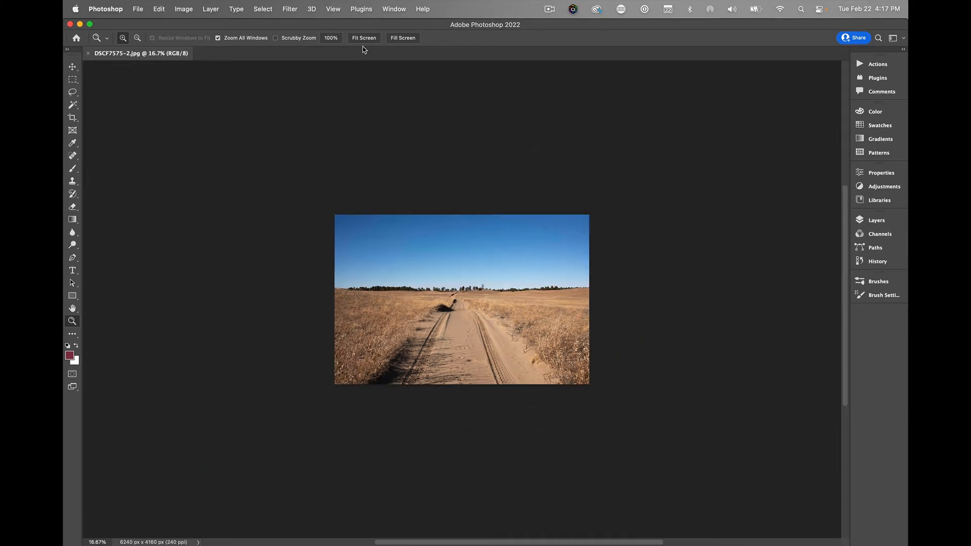
left_click(73, 117)
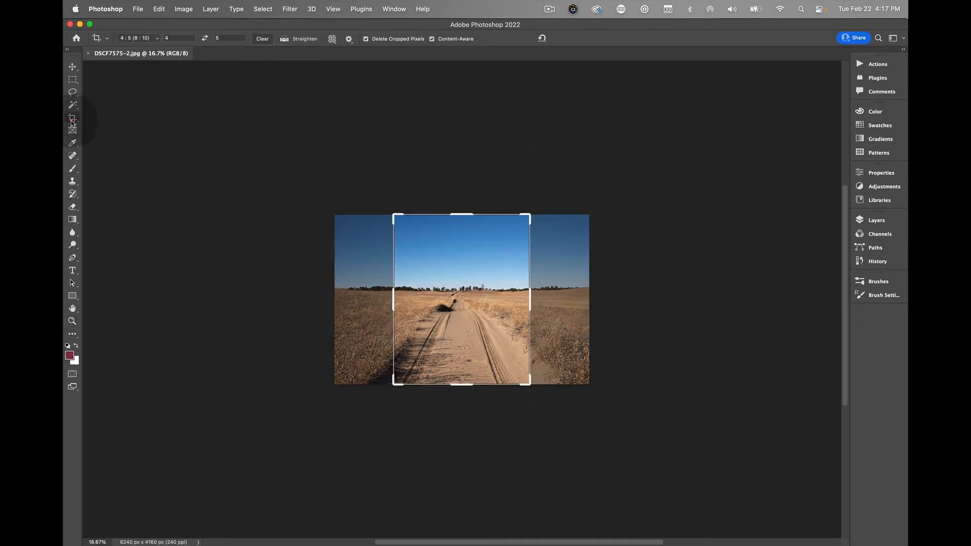
left_click(151, 39)
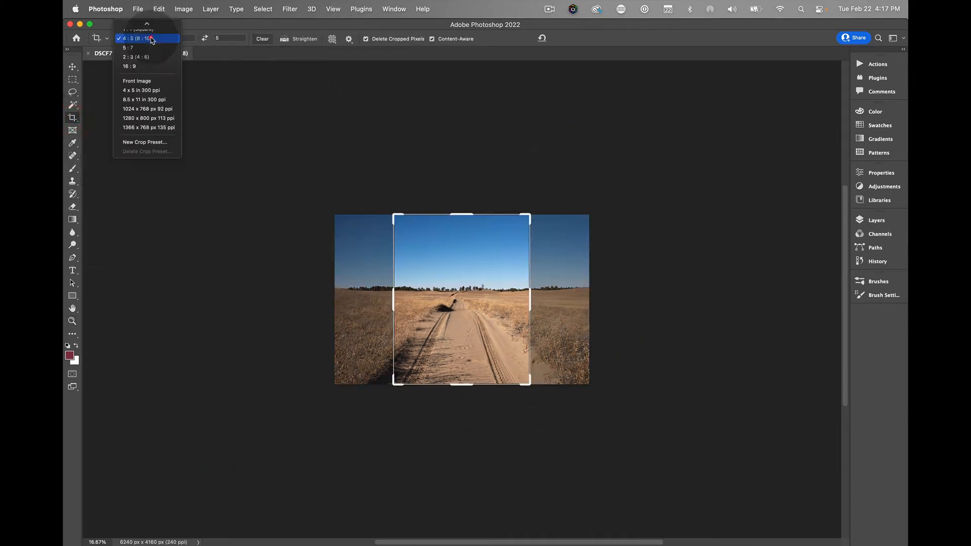
left_click(152, 39)
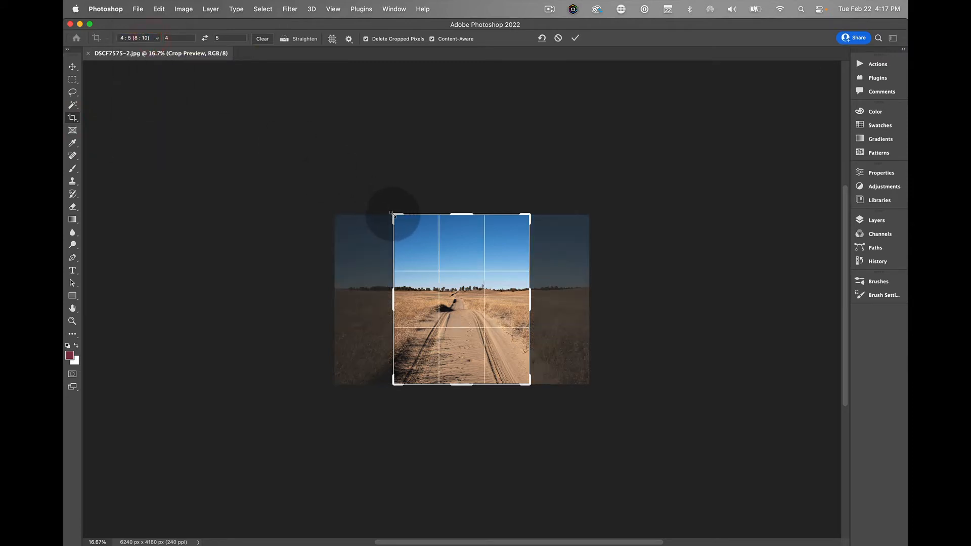
left_click_drag(392, 214, 365, 178)
left_click_drag(554, 179, 585, 151)
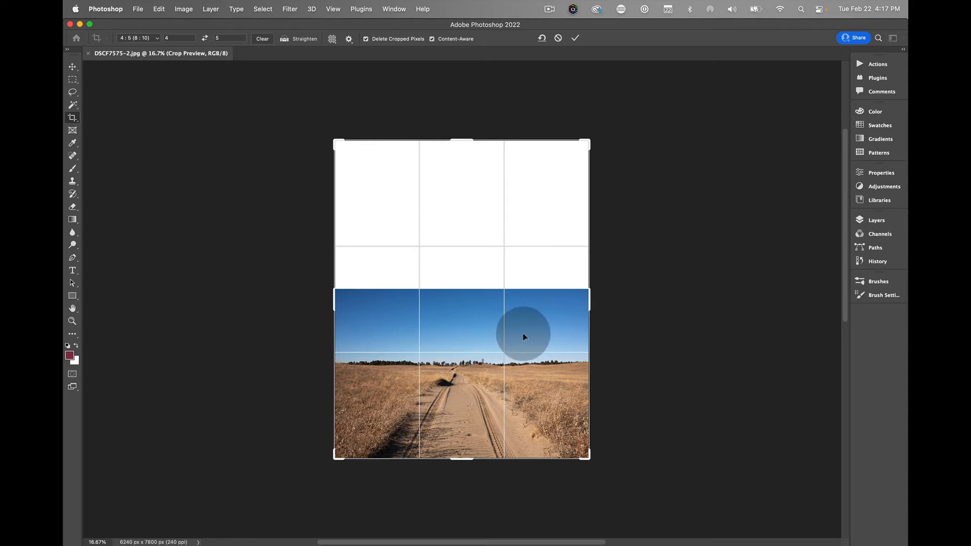
- Apply the extended crop with Content-Aware filling enabled for the blank area above the sky
left_click(432, 39)
left_click(432, 39)
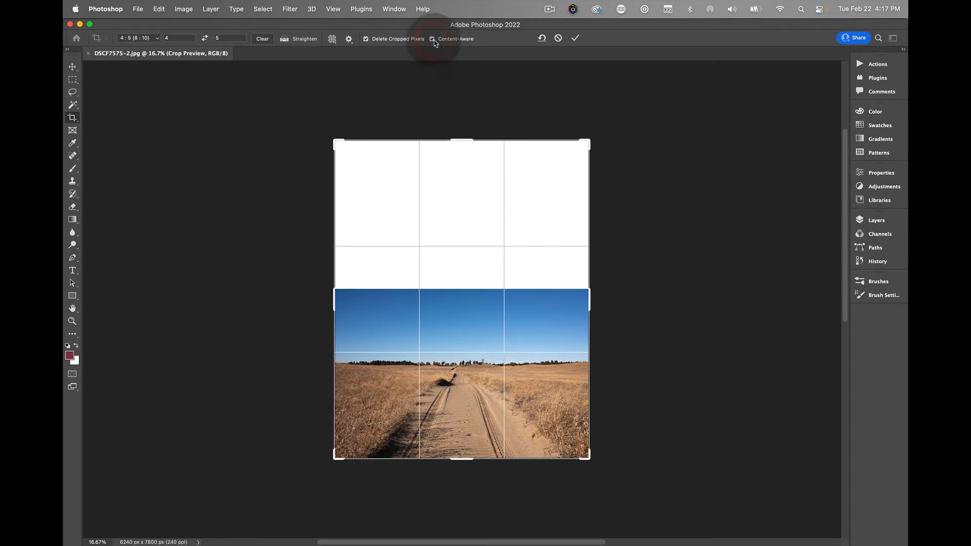
left_click(575, 39)
left_click(575, 39)
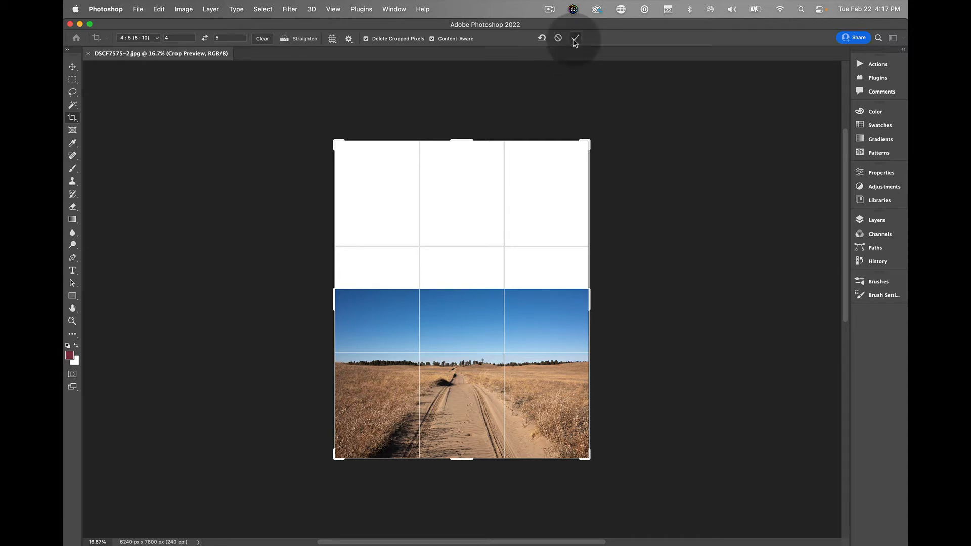
left_click(575, 39)
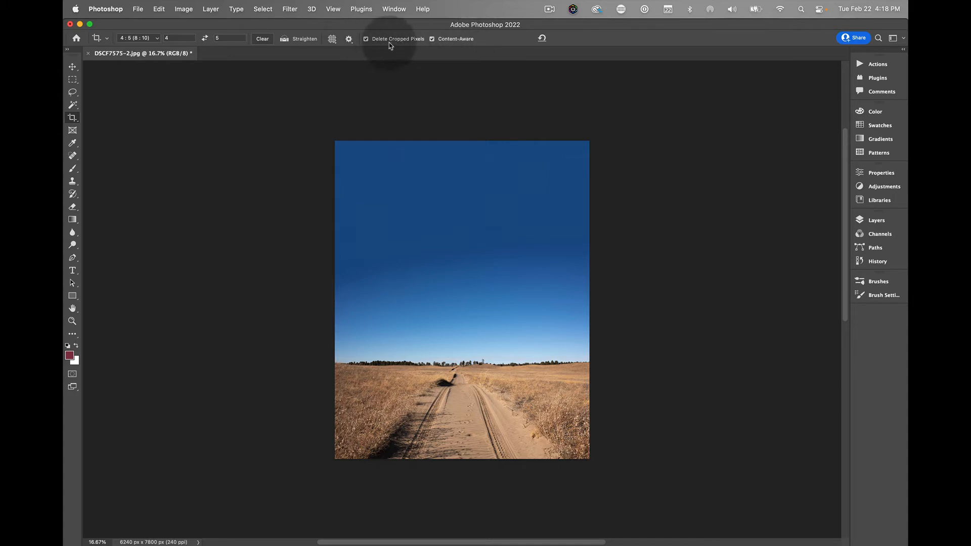
- Start Sky Replacement on the extended photo with the pink and purple sunset sky, keeping its dialog clear of the image
left_click(73, 66)
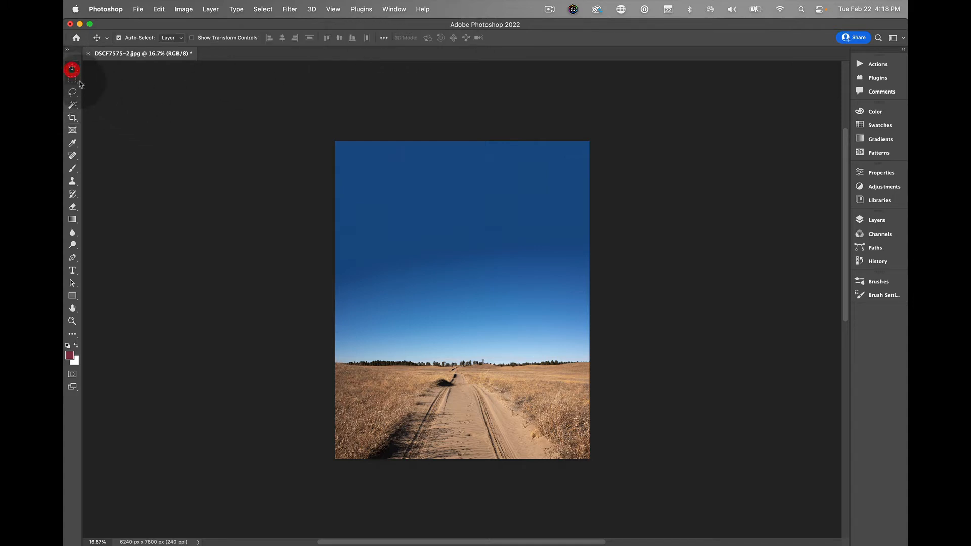
left_click(159, 9)
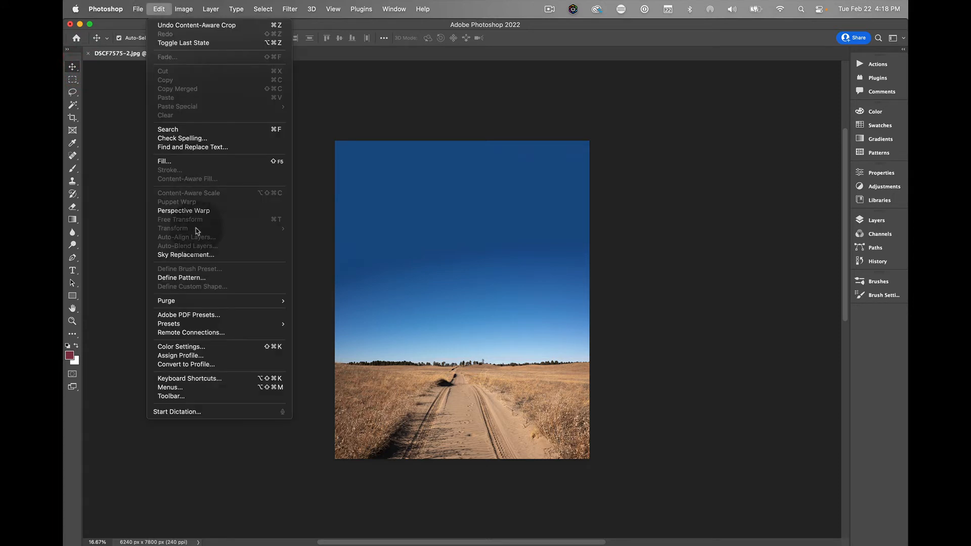
left_click(200, 255)
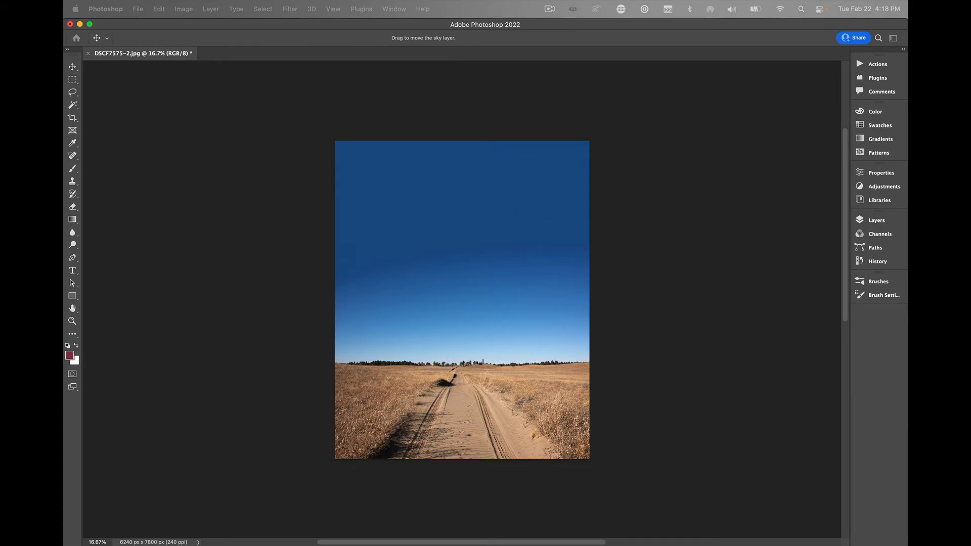
left_click_drag(622, 183, 245, 106)
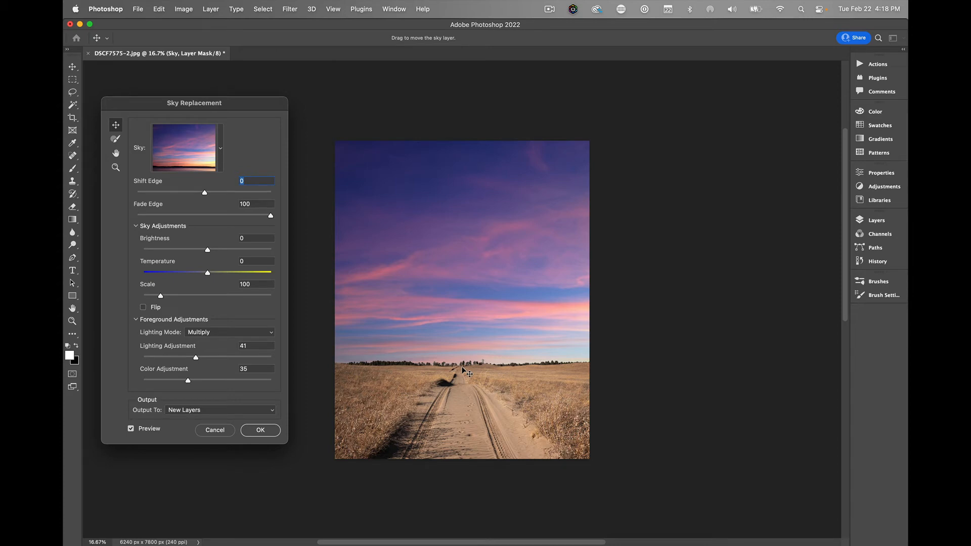
- Check how the replacement sky blends along the tree line and flip the sunset sky horizontally
key("super+1")
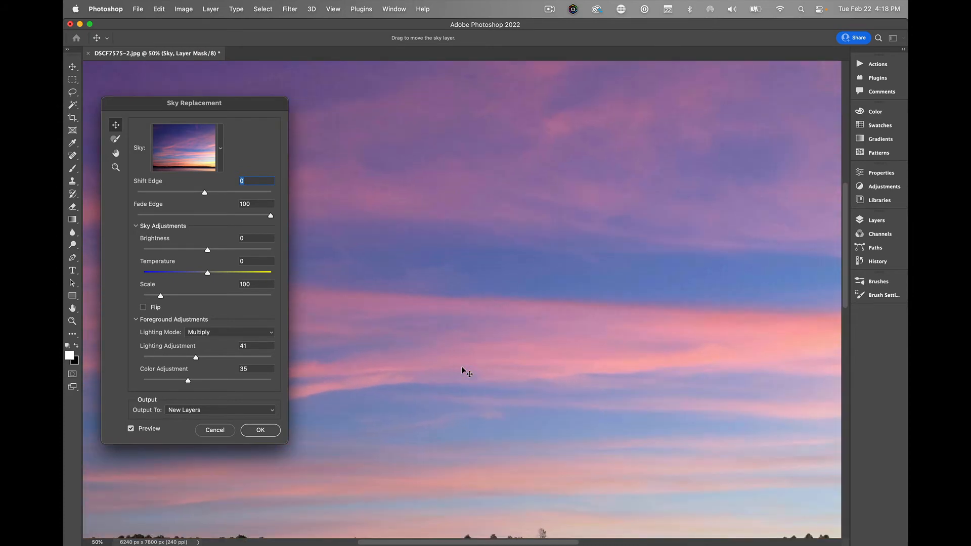
scroll(465, 364, "down", 10)
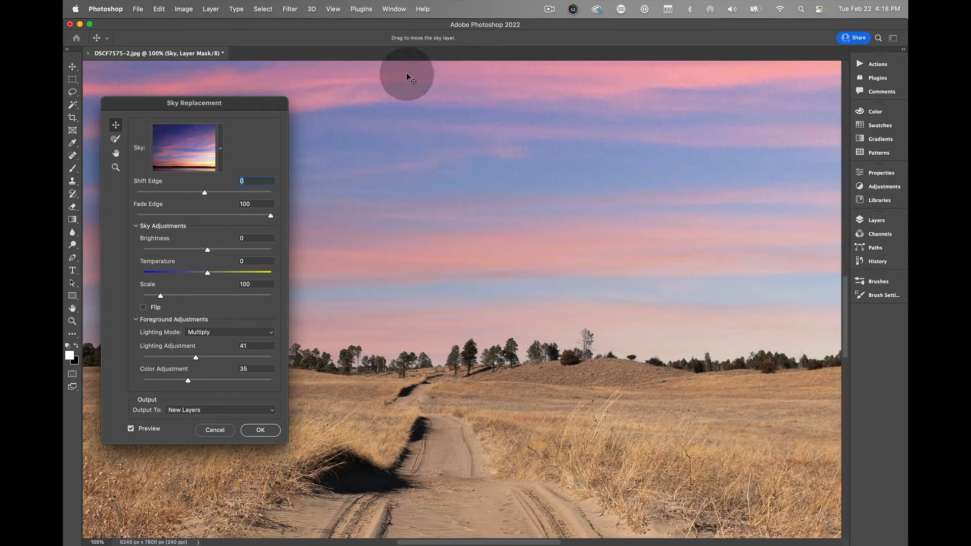
key("super+0")
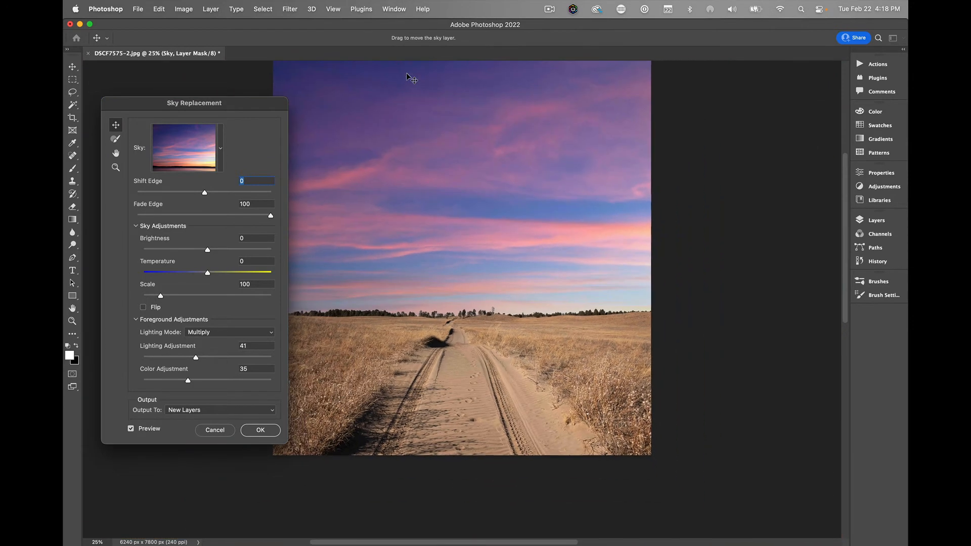
key("super+plus")
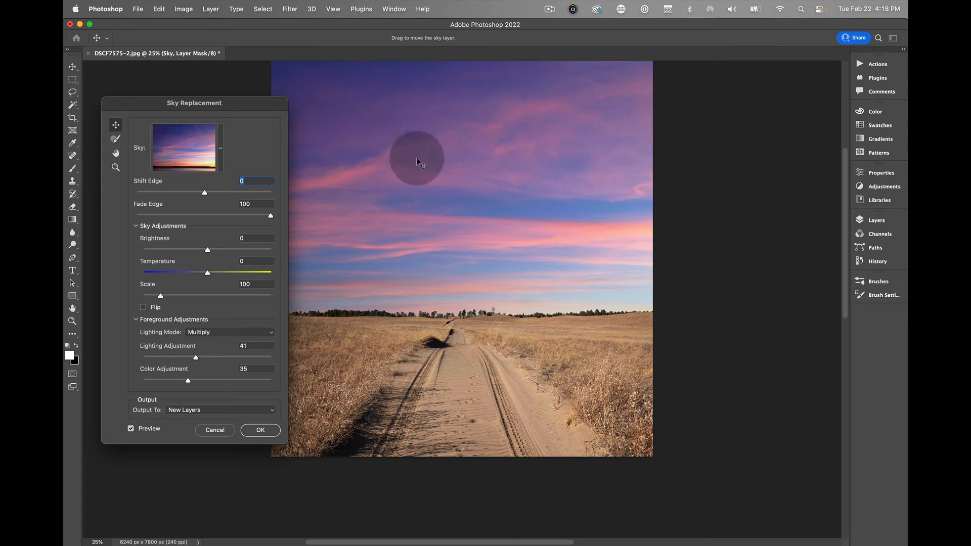
scroll(416, 158, "up", 2)
left_click_drag(270, 111, 802, 86)
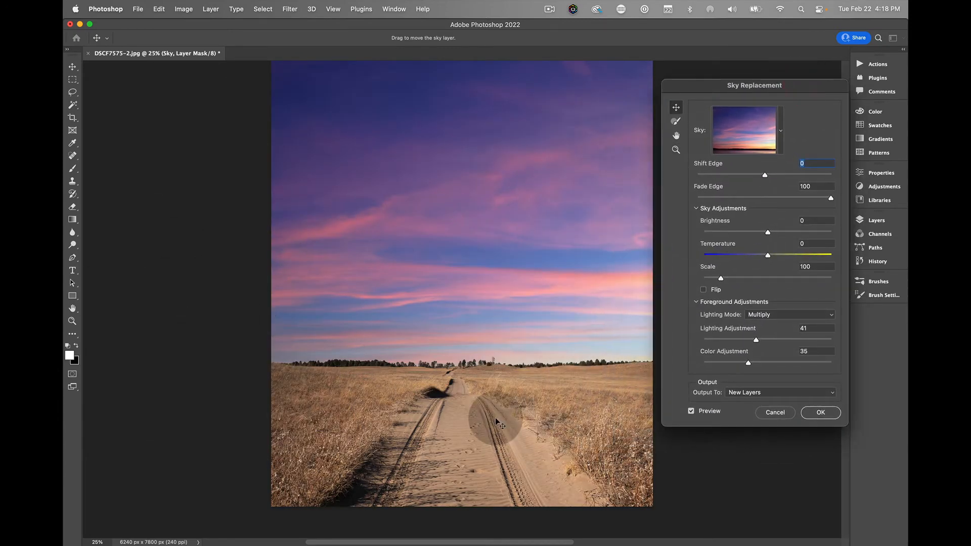
left_click(716, 292)
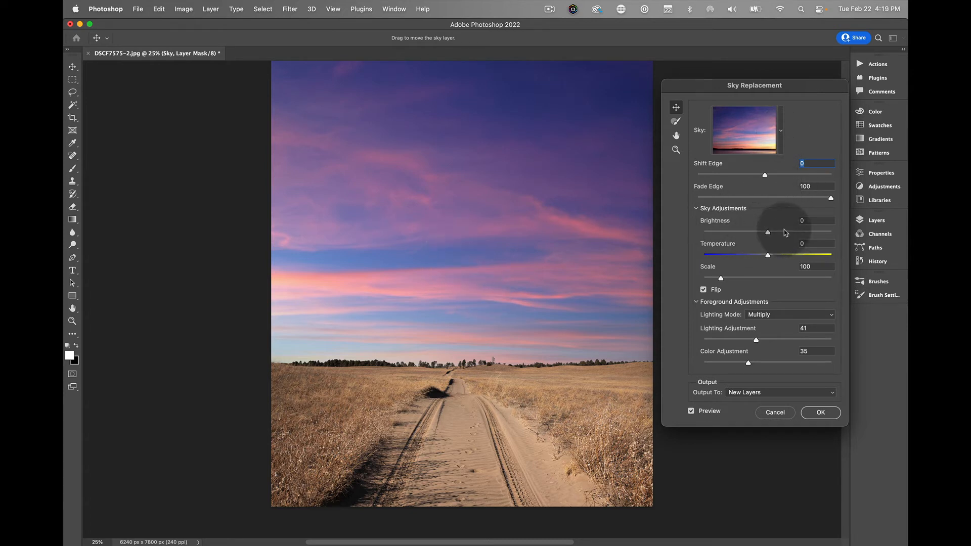
- Set the replacement sky's brightness to 43 and temperature to 48, and apply it to new layers
left_click(784, 232)
left_click_drag(788, 233, 804, 234)
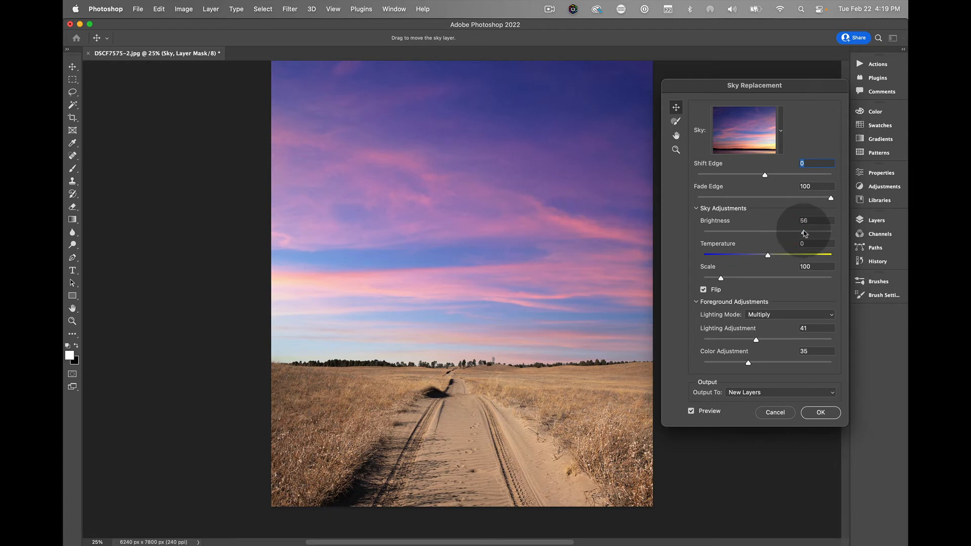
left_click(803, 233)
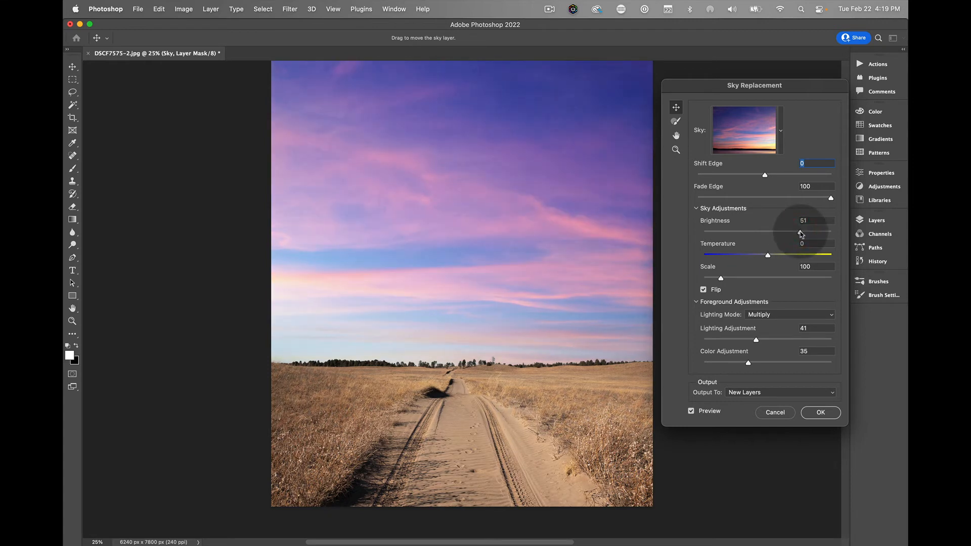
left_click_drag(801, 234, 799, 258)
left_click(795, 233)
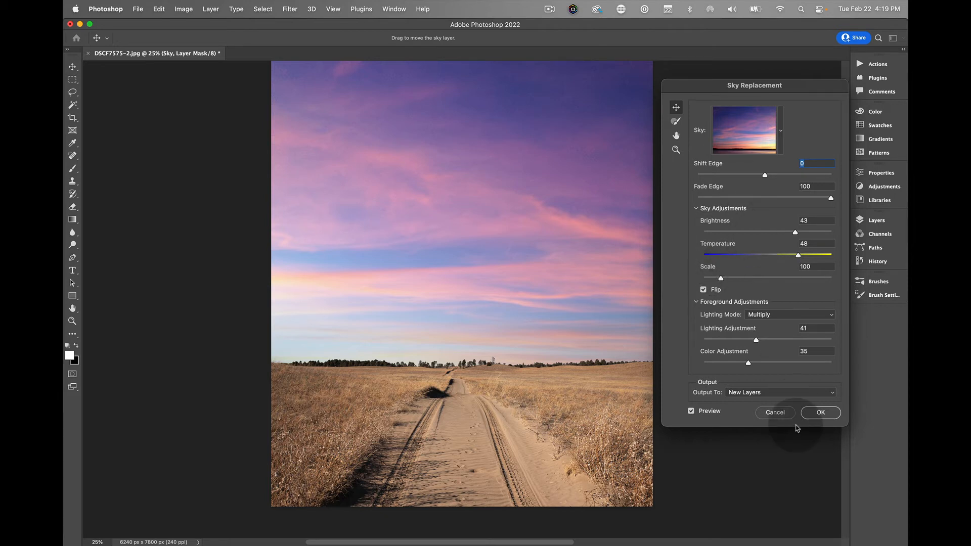
left_click(819, 413)
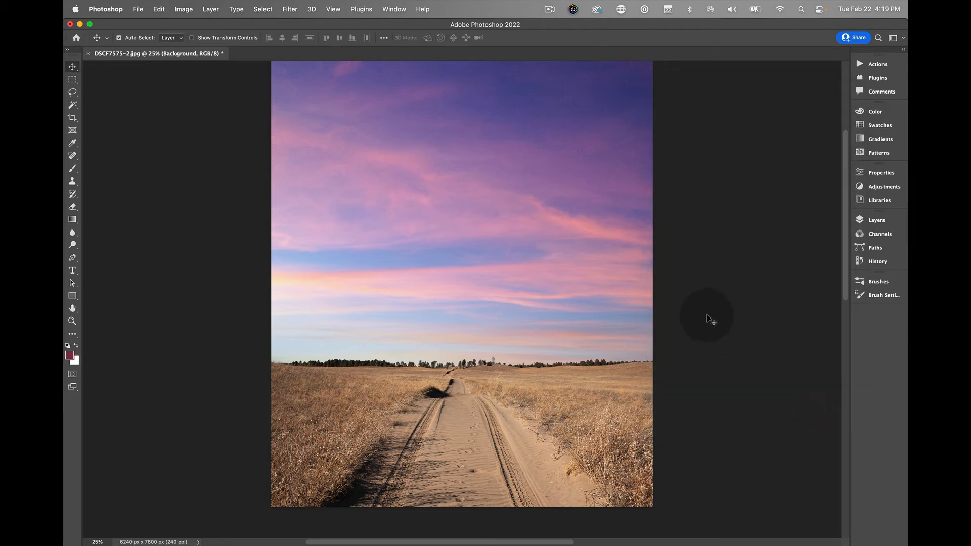
- Compare the photo with the Sky layer hidden and shown, and collapse the Sky Replacement Group in the layer list
left_click(865, 220)
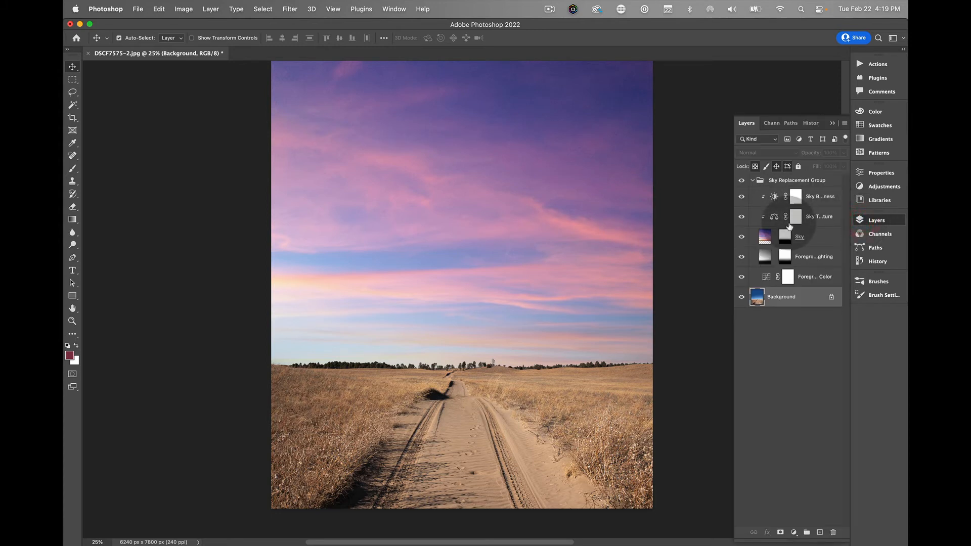
left_click(741, 236)
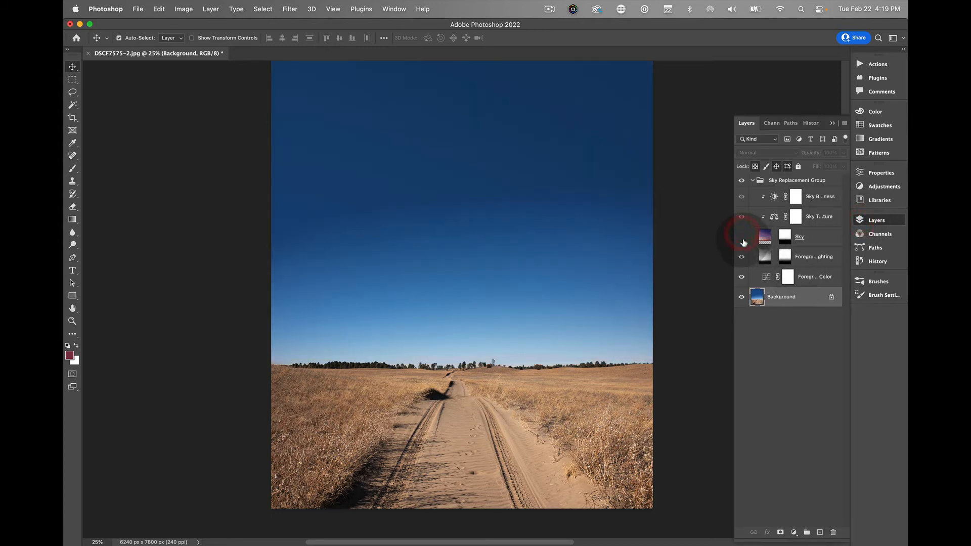
left_click(741, 237)
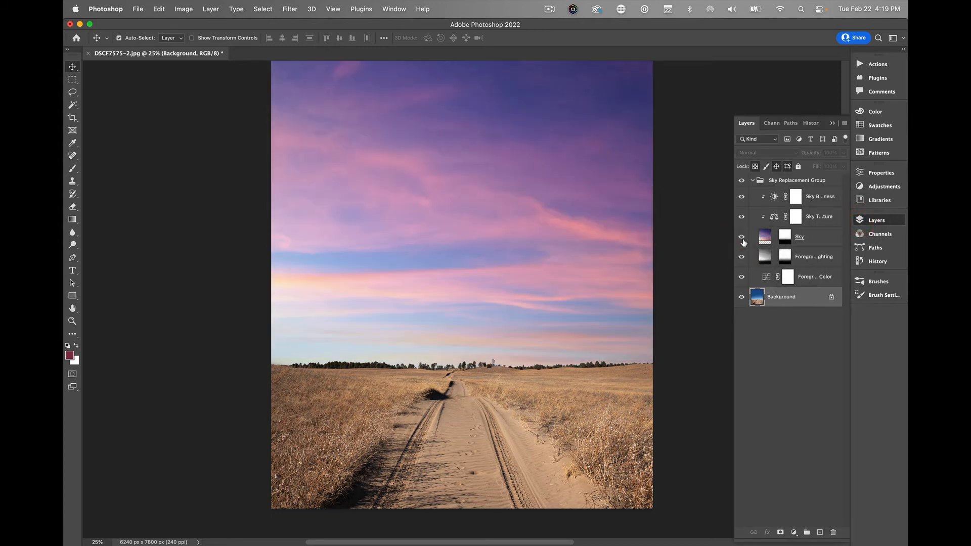
left_click(753, 181)
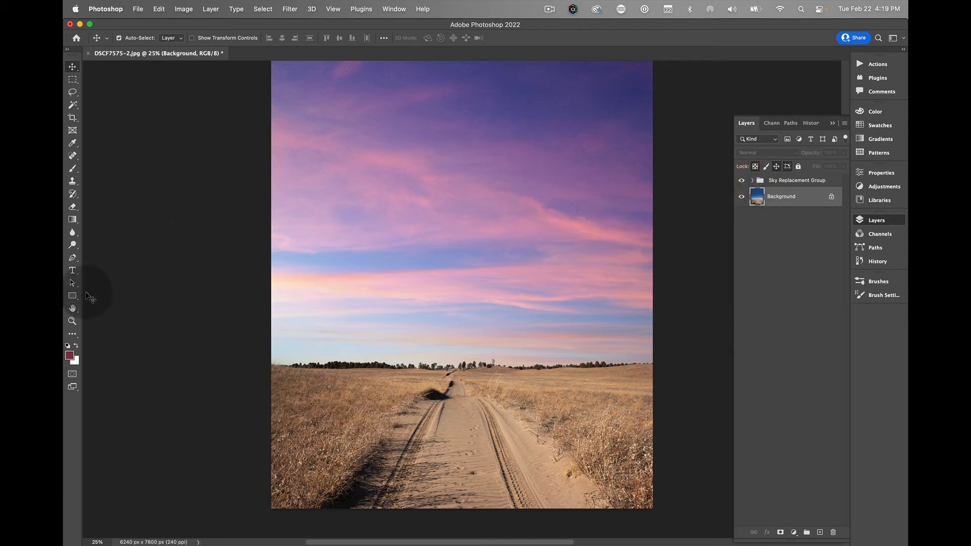
- Zoom in on the dirt road, tree line and upper sky to examine the composite, and fit the whole photo back on screen
left_click(72, 321)
left_click(493, 105)
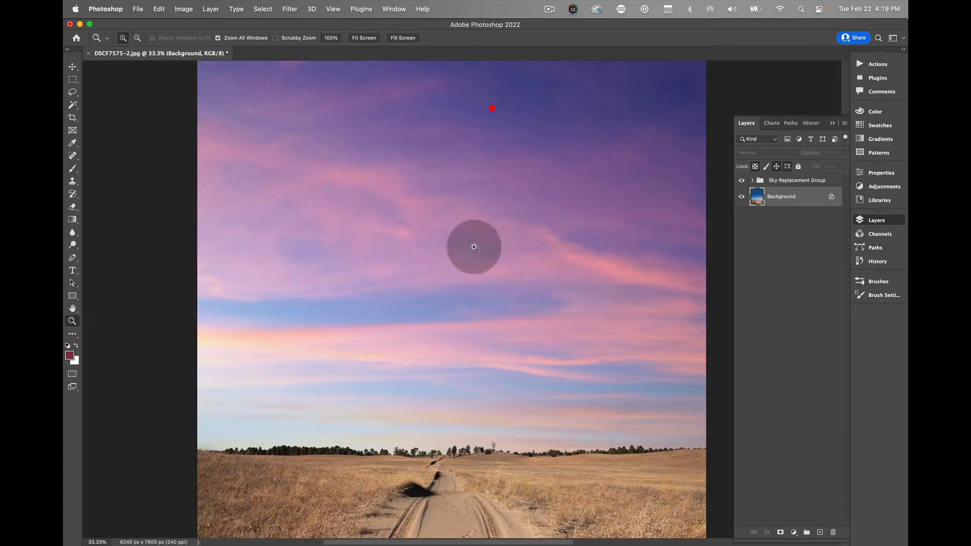
left_click(457, 505)
left_click(459, 507)
left_click(459, 506)
left_click(459, 506)
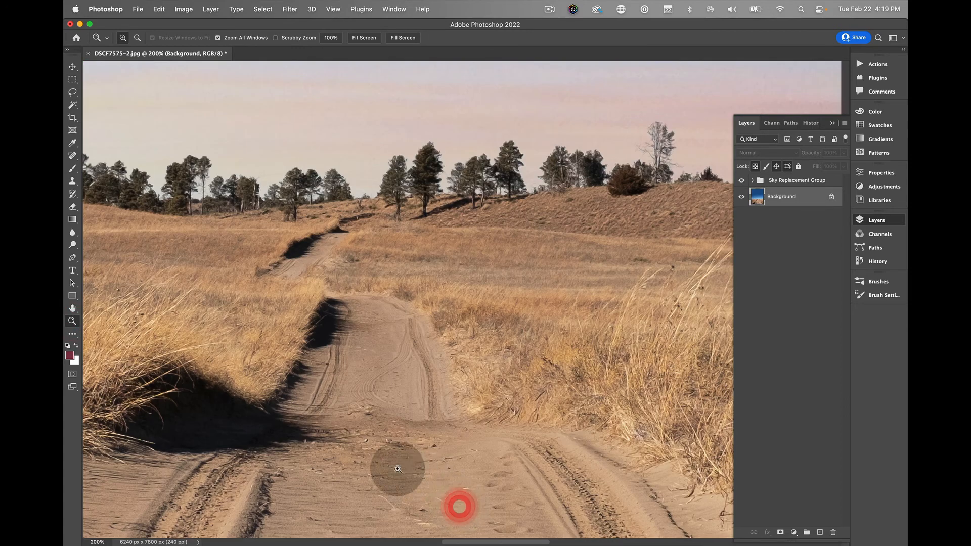
left_click(360, 39)
left_click(459, 93)
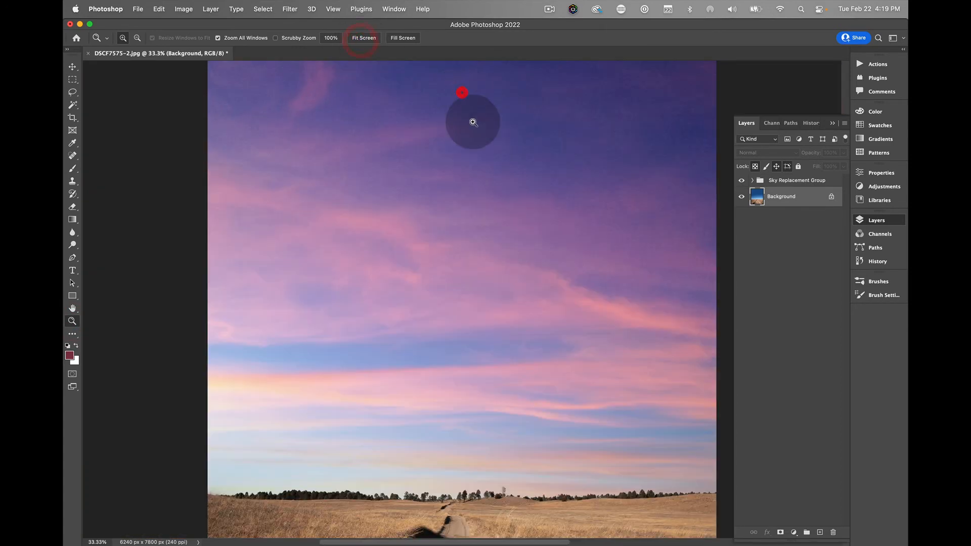
left_click(472, 122)
left_click(473, 121)
left_click(366, 40)
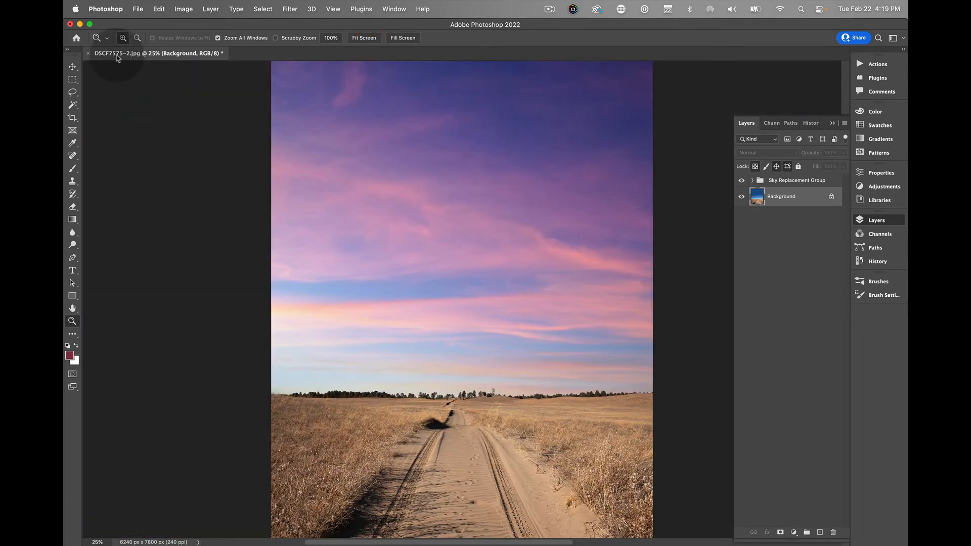
- Flatten the image and save it over the existing JPEG with quality 10 and the Baseline ("Standard") format
left_click(211, 9)
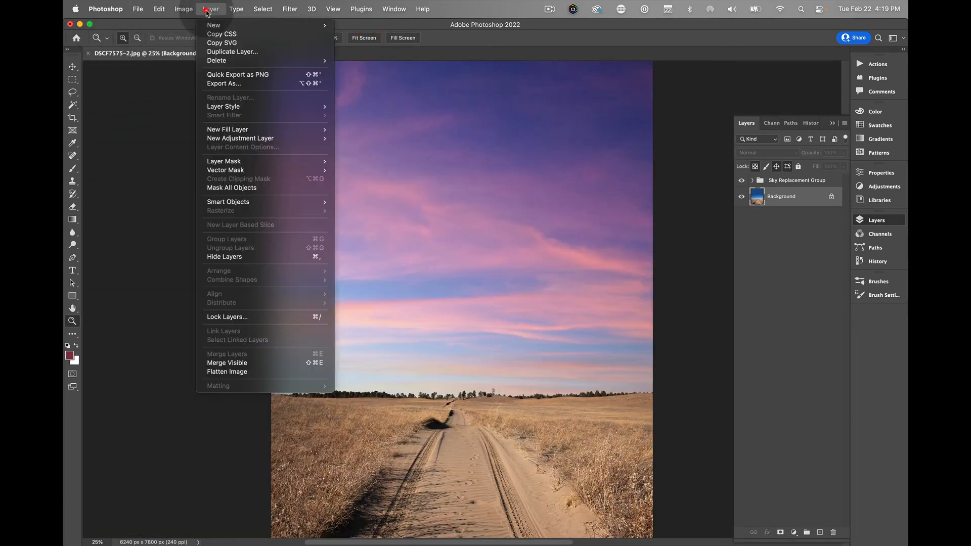
left_click(251, 372)
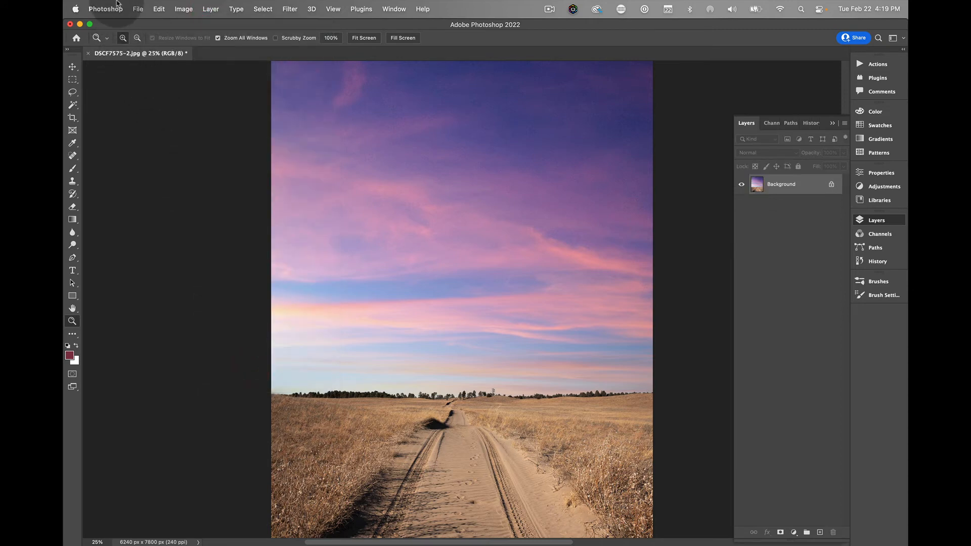
left_click(137, 8)
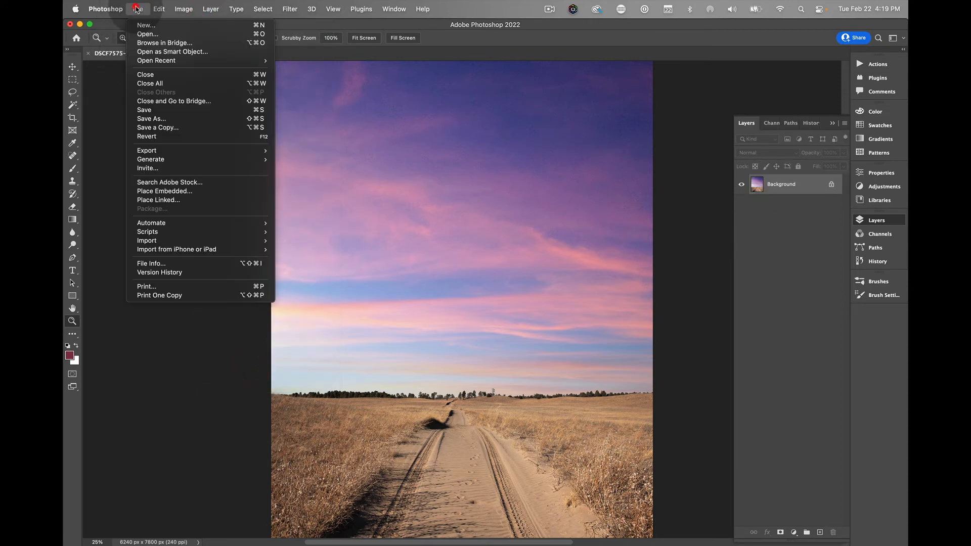
left_click(173, 111)
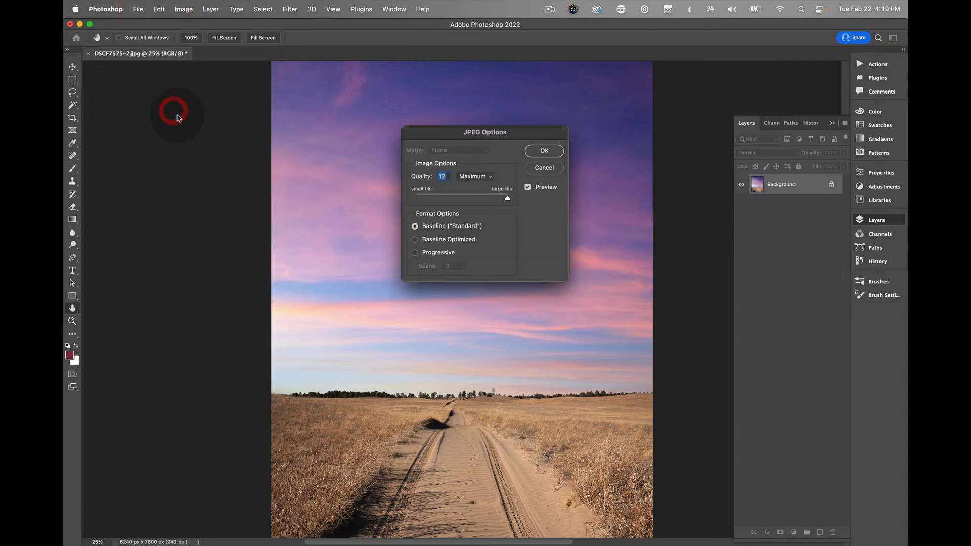
left_click(494, 199)
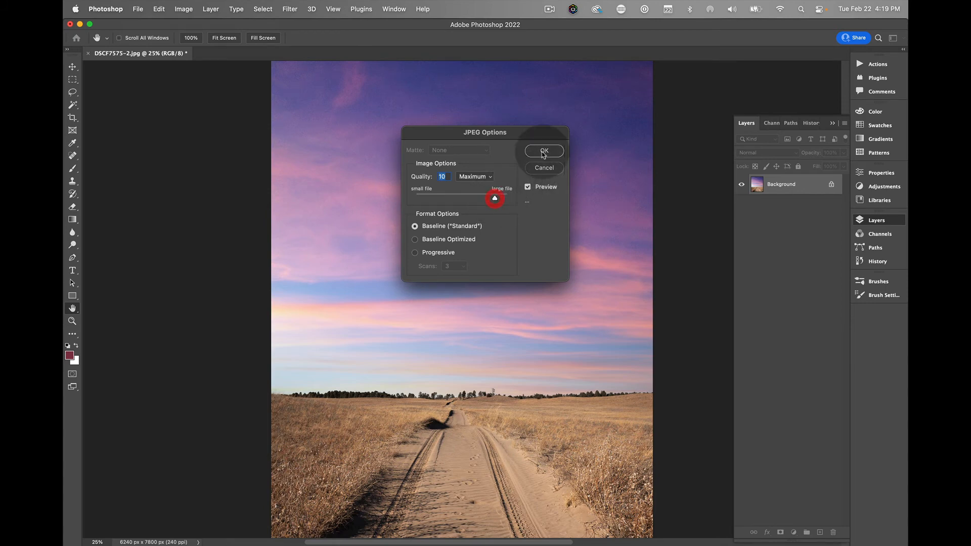
left_click(544, 152)
key("z")
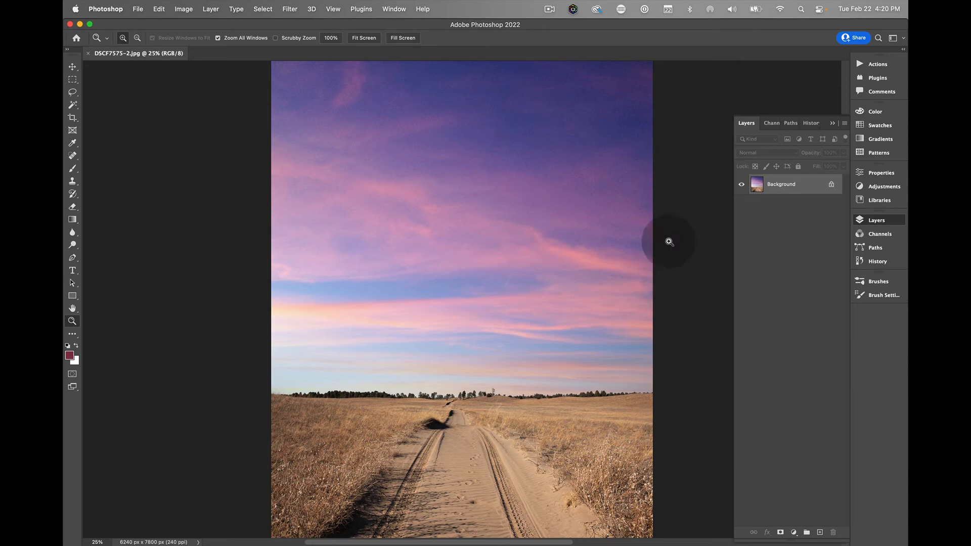
- Search the computer for "topaz" and launch Topaz DeNoise AI
left_click(801, 11)
type("top")
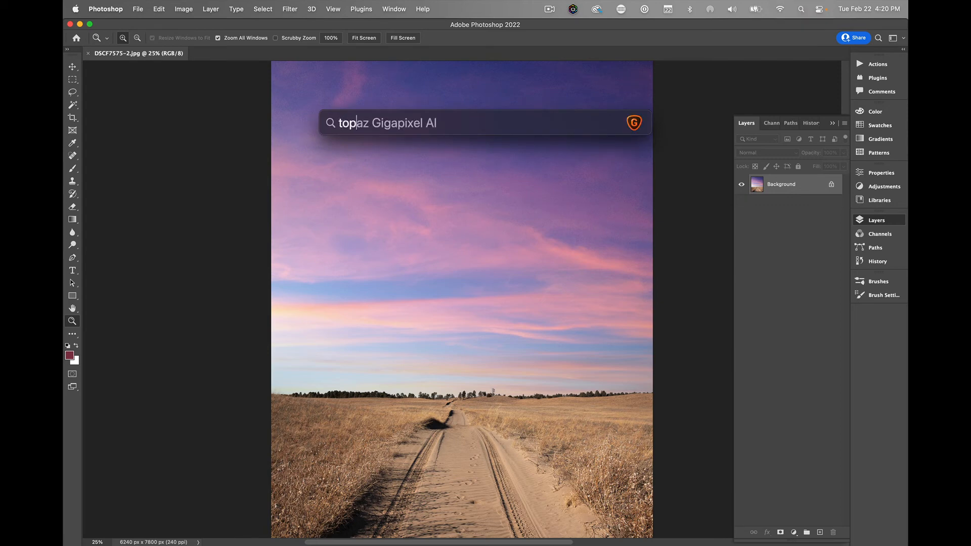
type("az")
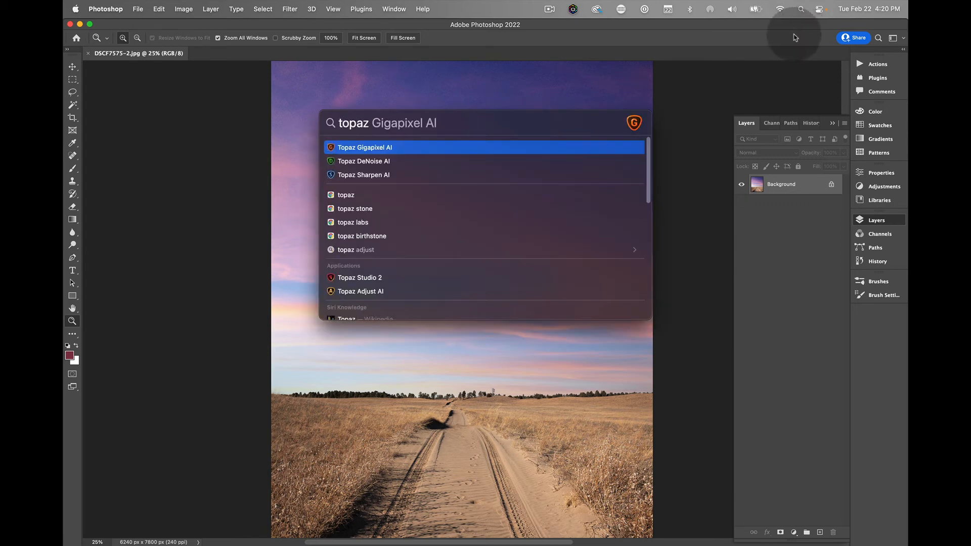
left_click(389, 162)
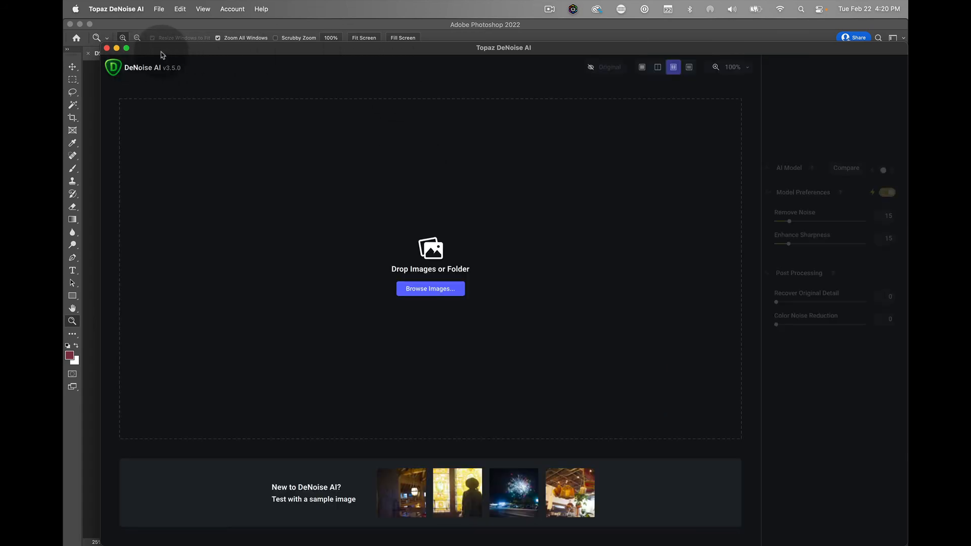
- Reposition the Topaz DeNoise AI window and enlarge it to fill nearly the whole screen
left_click(217, 46)
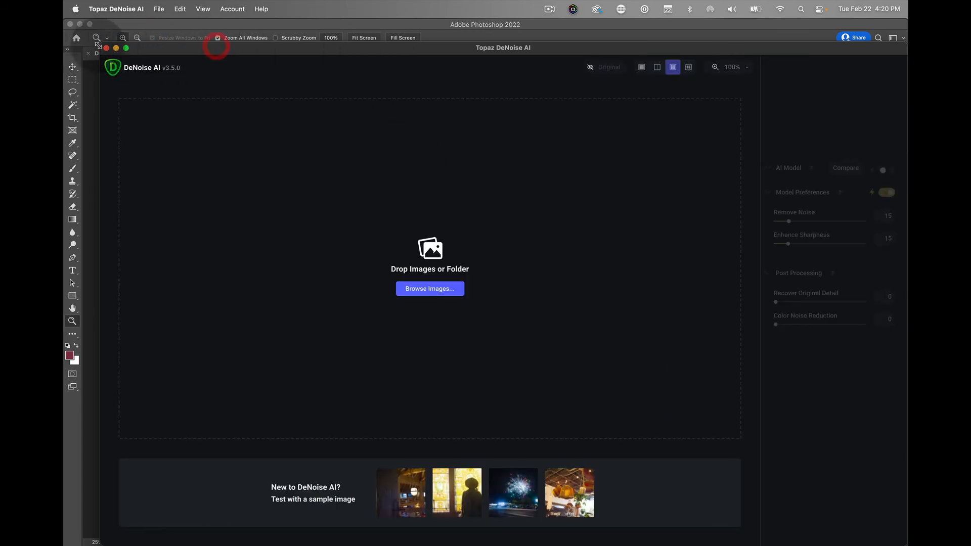
left_click_drag(100, 43, 215, 130)
left_click_drag(316, 136, 180, 32)
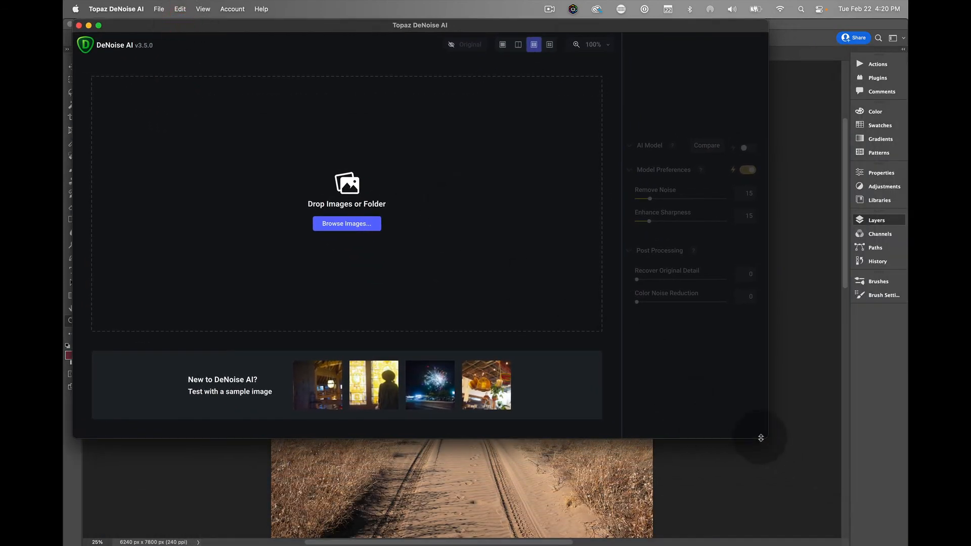
left_click_drag(762, 438, 907, 545)
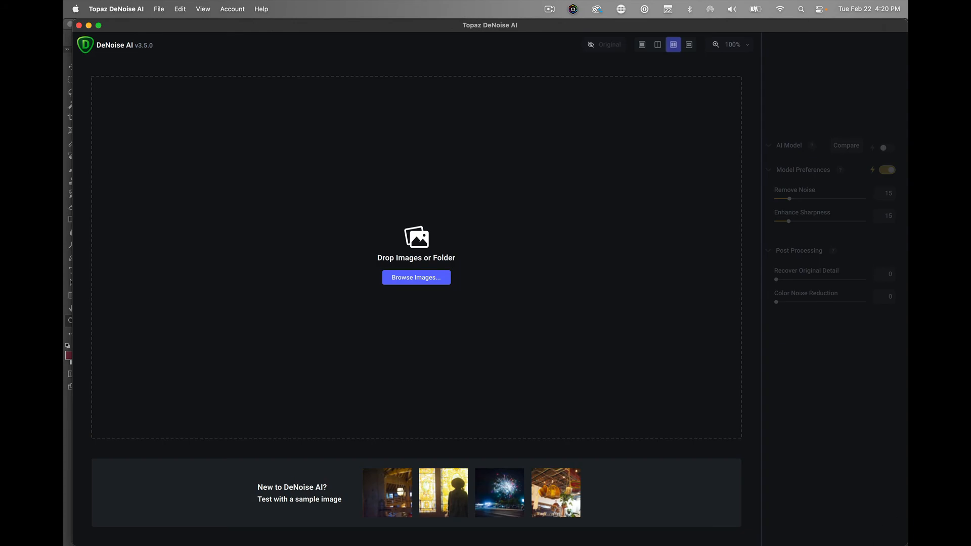
- Load DSCF7575-2.jpg from the Desktop folder for noise reduction
left_click(426, 286)
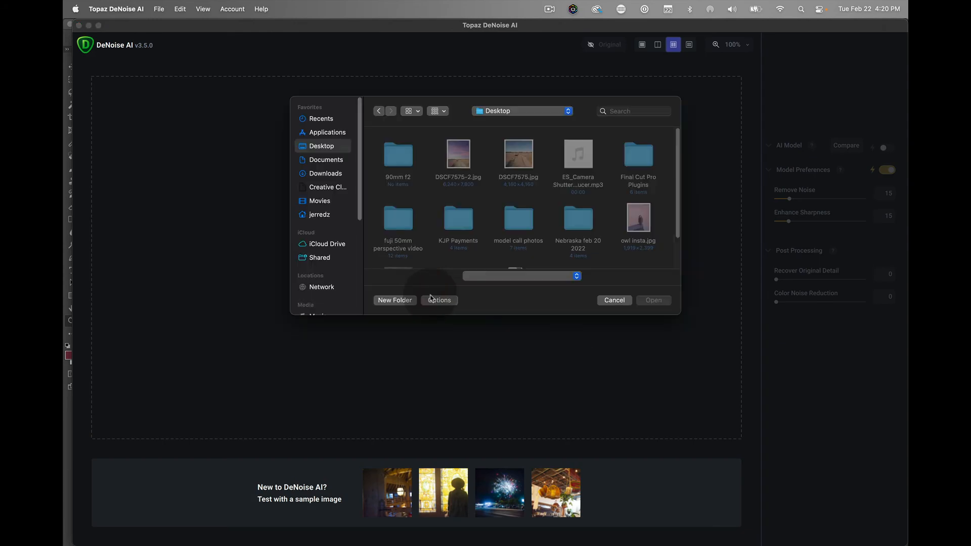
left_click(501, 200)
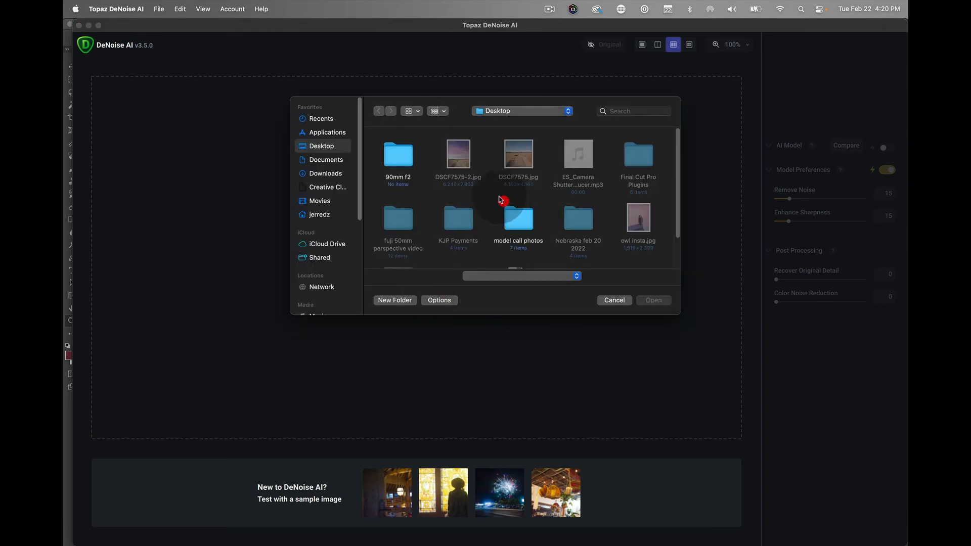
double_click(457, 161)
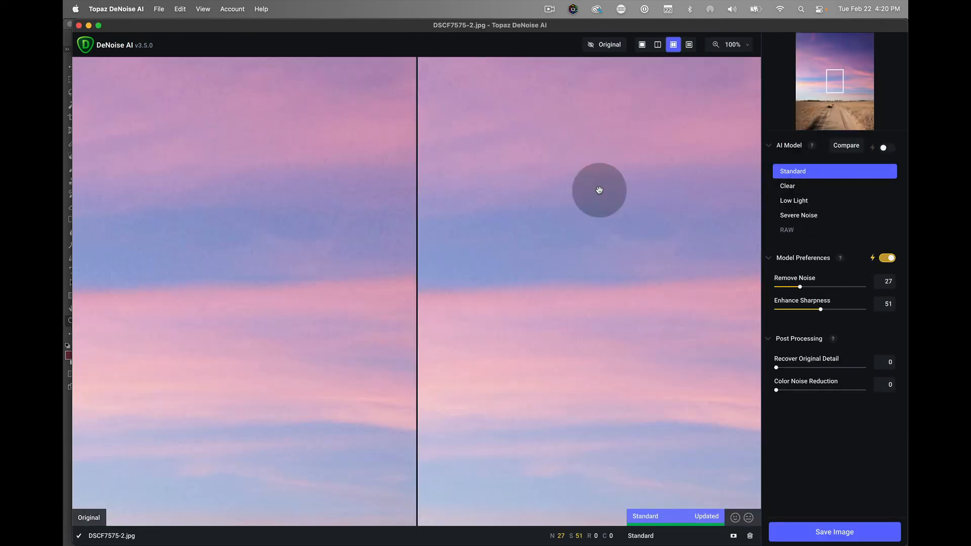
- Compare the original with the Standard denoised preview across the clouds and down to the tree line and road
left_click_drag(249, 207, 265, 218)
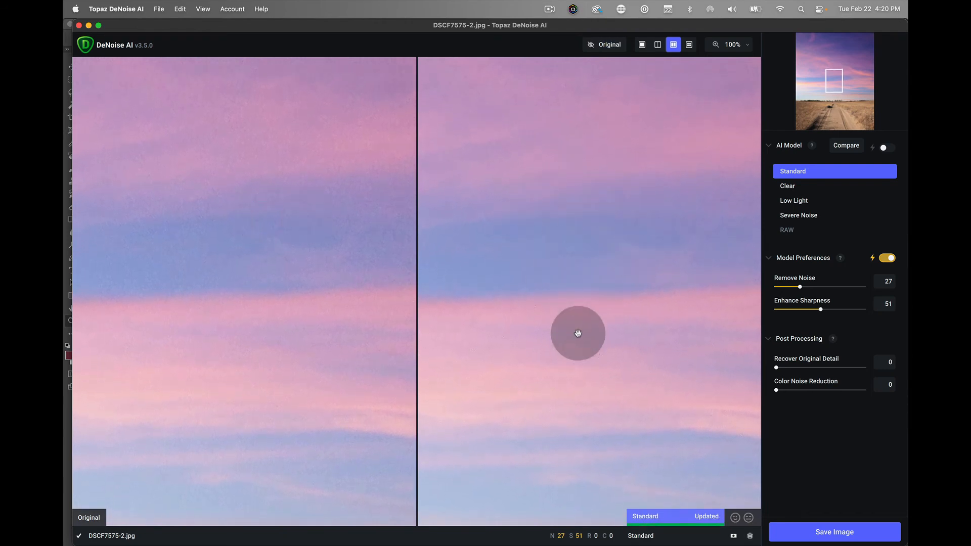
left_click_drag(563, 401, 502, 71)
left_click(505, 191)
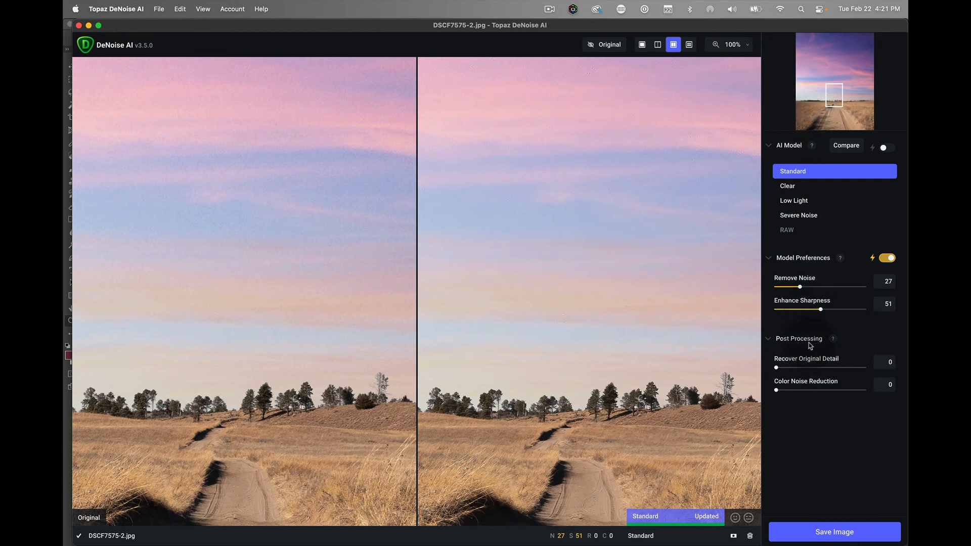
- Save the denoised photo as a JPG with quality 10 and sRGB profile in the source directory, and minimize the DeNoise AI window
left_click(833, 533)
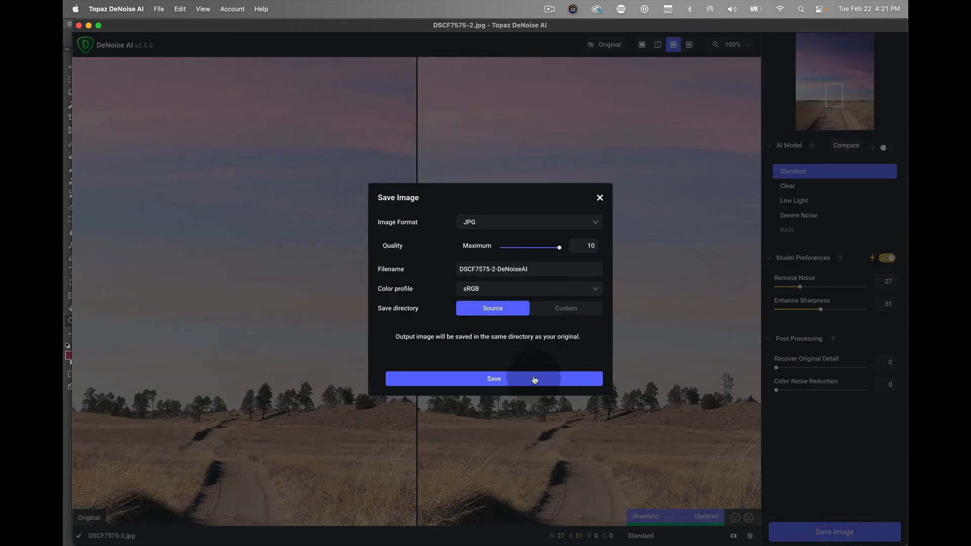
left_click(532, 379)
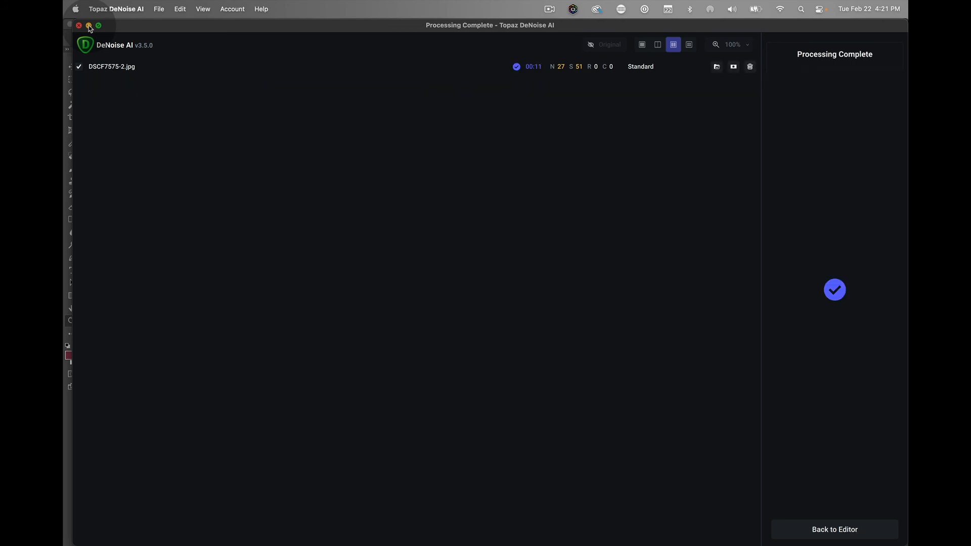
left_click(89, 27)
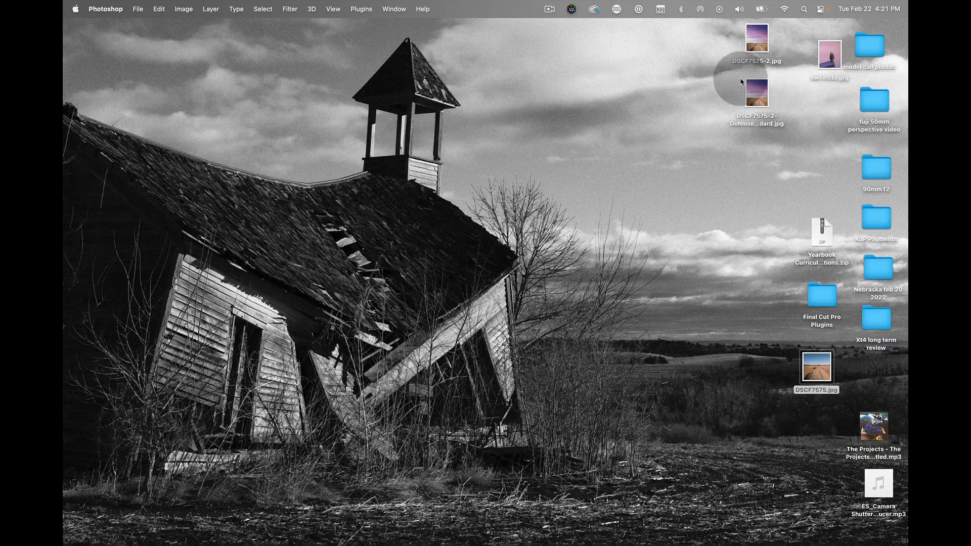
- Open the denoised copy of DSCF7575-2 from the desktop in Preview and move its window toward the middle of the screen
left_click(757, 97)
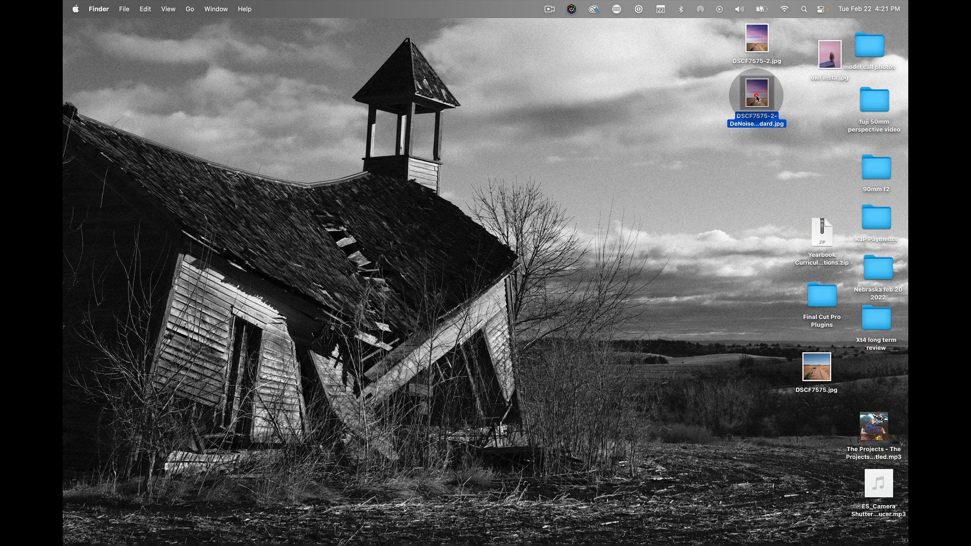
double_click(757, 97)
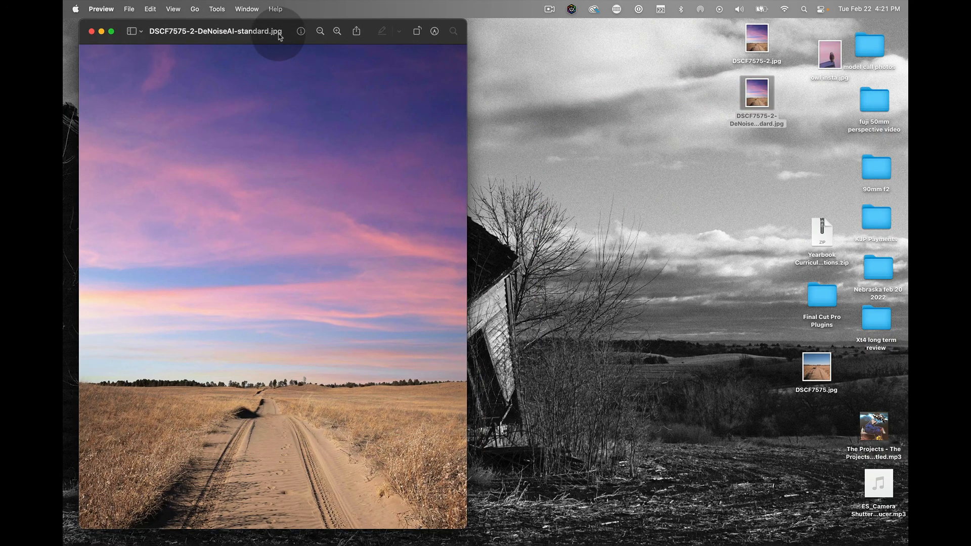
left_click_drag(279, 37, 381, 36)
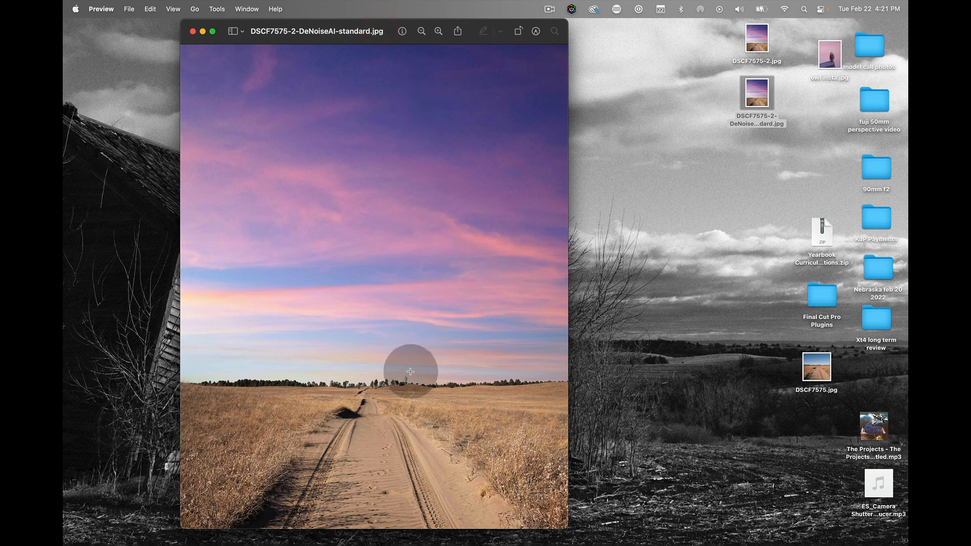